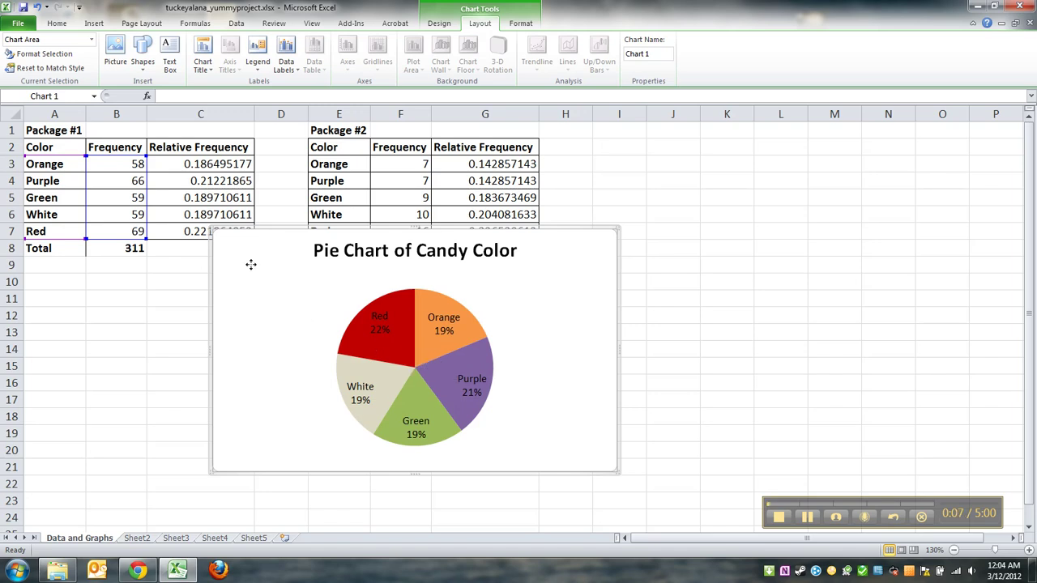
Drag the candy color pie chart to the right of the Package #2 table, then deselect it
{"action": "left_click_drag", "start_coordinate": [247, 231], "coordinate": [659, 146]}
{"action": "left_click", "coordinate": [498, 369]}
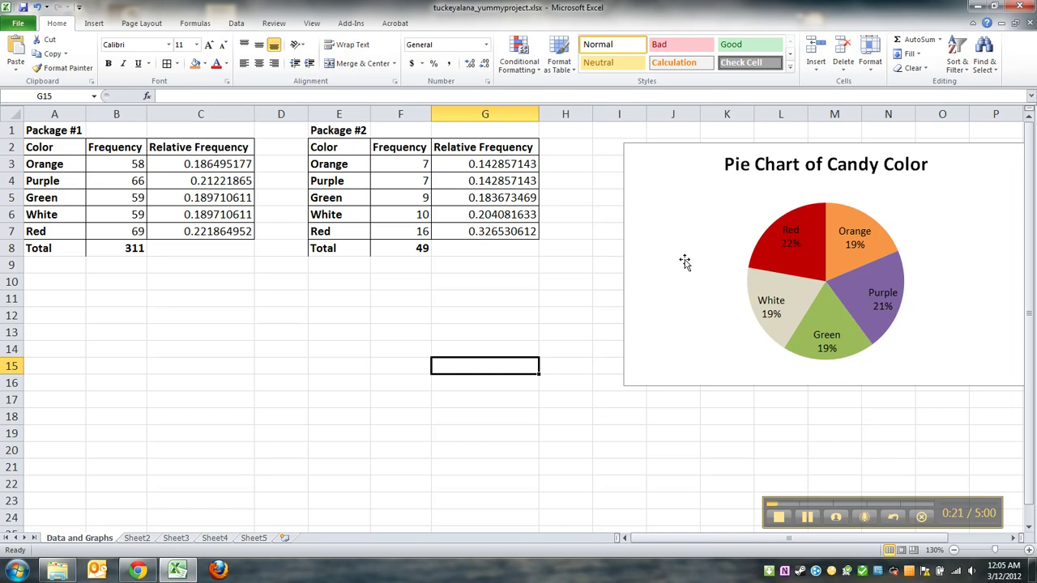
{"action": "left_click", "coordinate": [503, 281]}
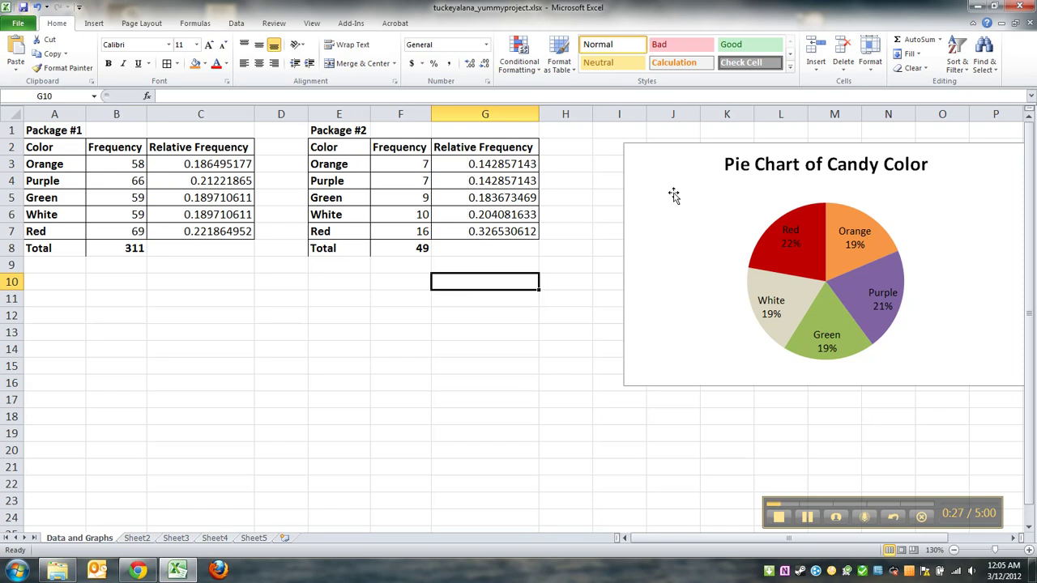
Select A2:B7 and insert a 2-D clustered column chart of the Package #1 frequencies
{"action": "left_click", "coordinate": [196, 371]}
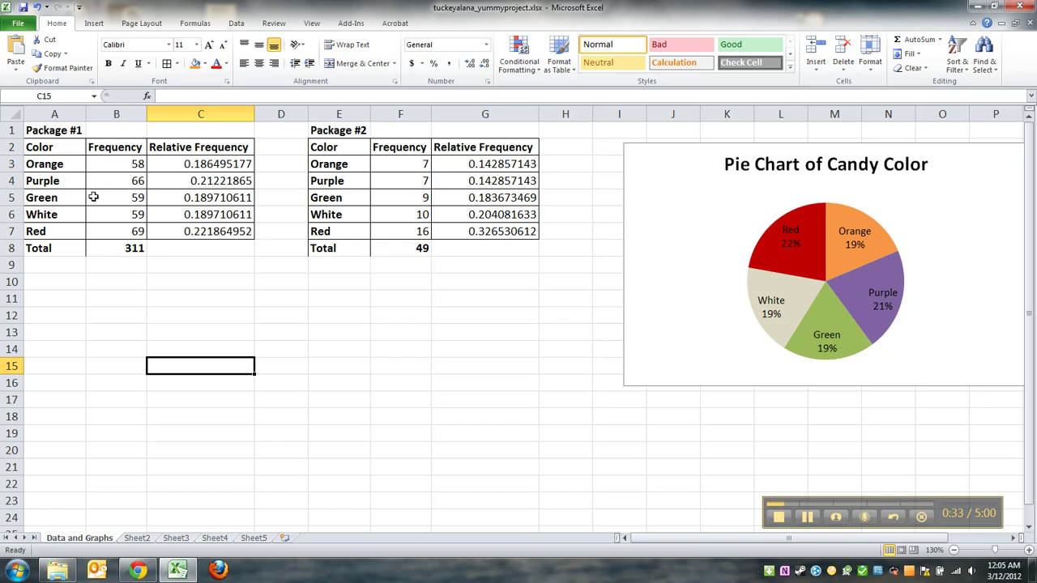
{"action": "left_click", "coordinate": [61, 159]}
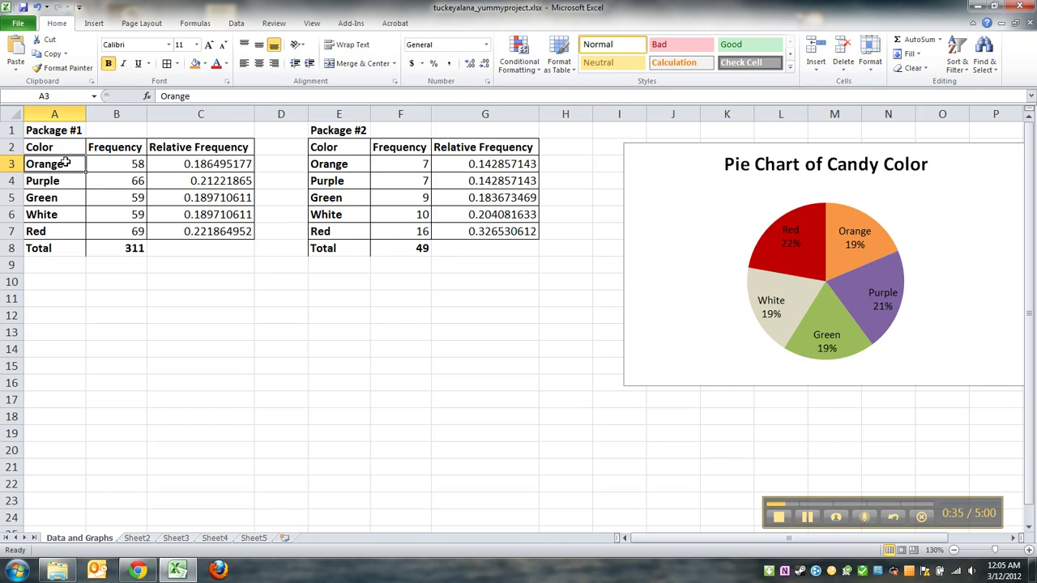
{"action": "mouse_move", "coordinate": [124, 229]}
{"action": "left_mouse_down"}
{"action": "mouse_move", "coordinate": [40, 144]}
{"action": "mouse_move", "coordinate": [108, 252]}
{"action": "mouse_move", "coordinate": [111, 233]}
{"action": "left_mouse_up"}
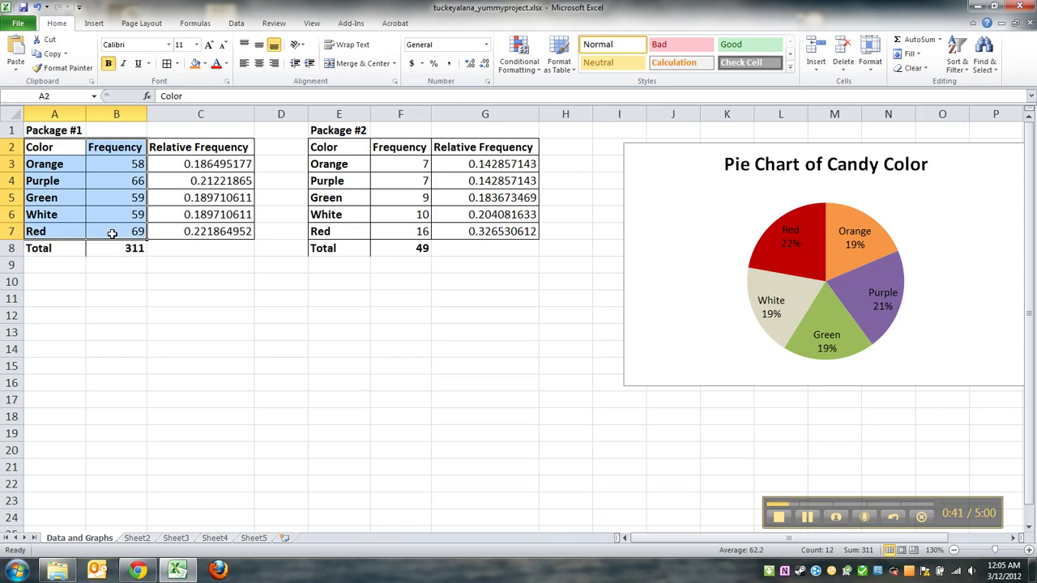
{"action": "left_click", "coordinate": [94, 23]}
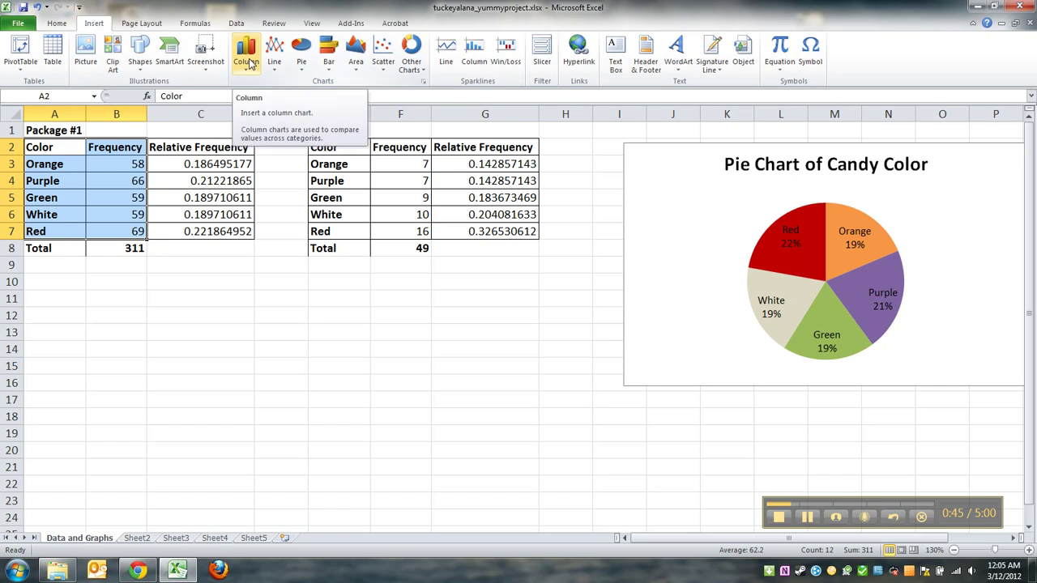
{"action": "left_click", "coordinate": [248, 64]}
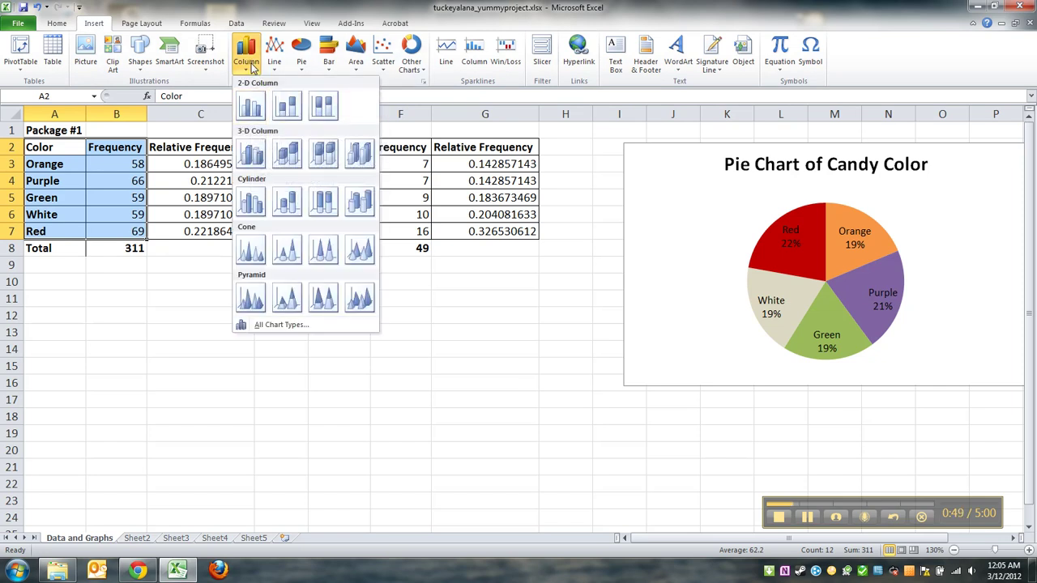
{"action": "left_click", "coordinate": [249, 58]}
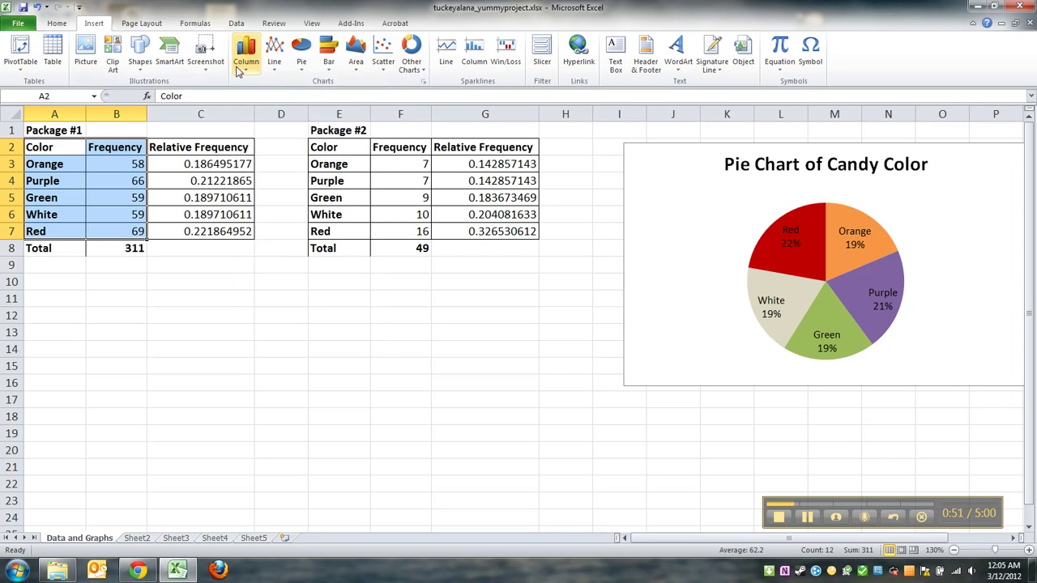
{"action": "left_click", "coordinate": [247, 63]}
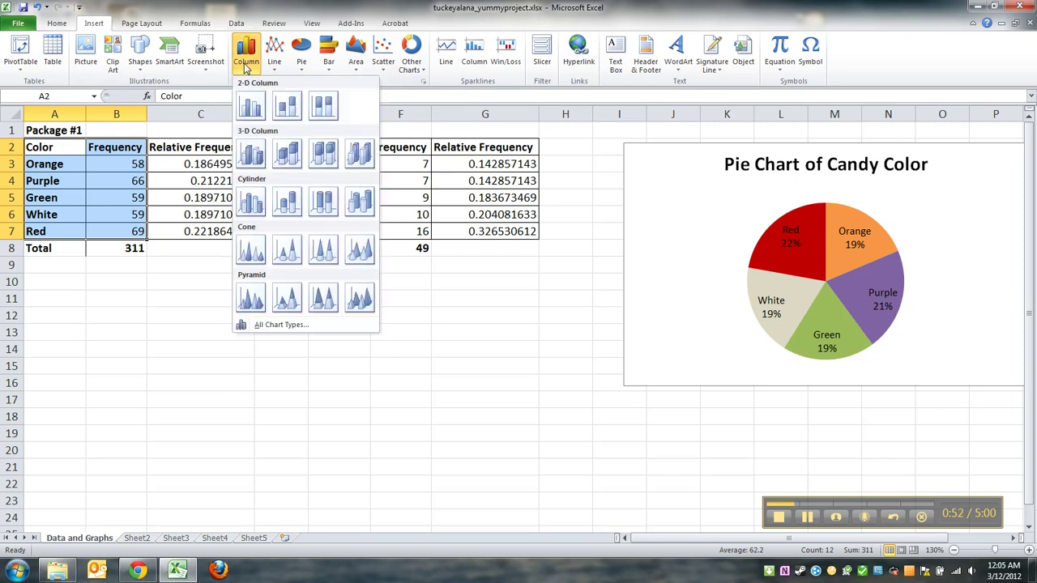
{"action": "left_click", "coordinate": [250, 108]}
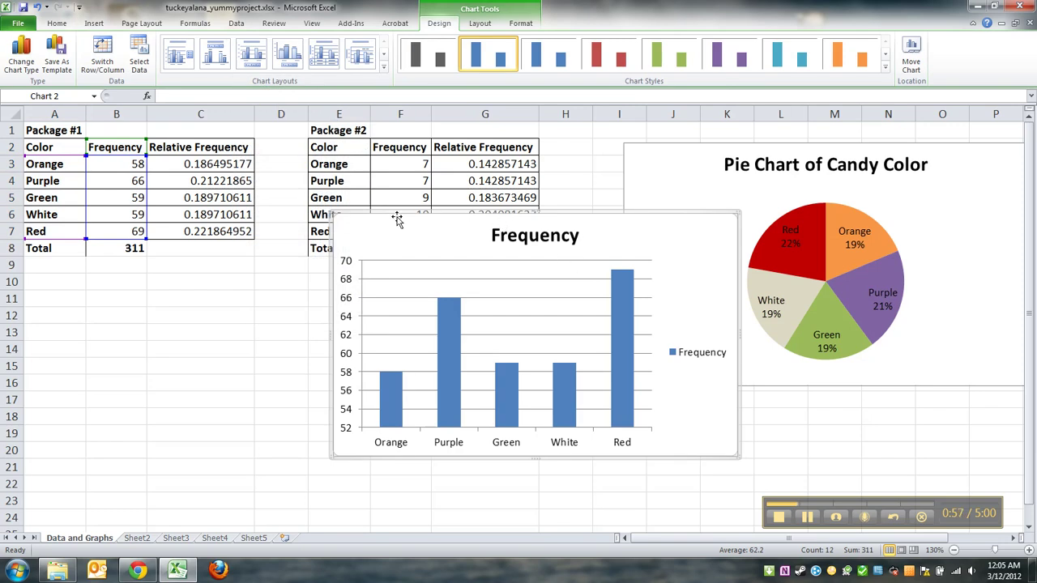
Change the chart title from 'Frequency' to 'Frequency Bar Chart of Candy Color'
{"action": "left_click", "coordinate": [574, 237]}
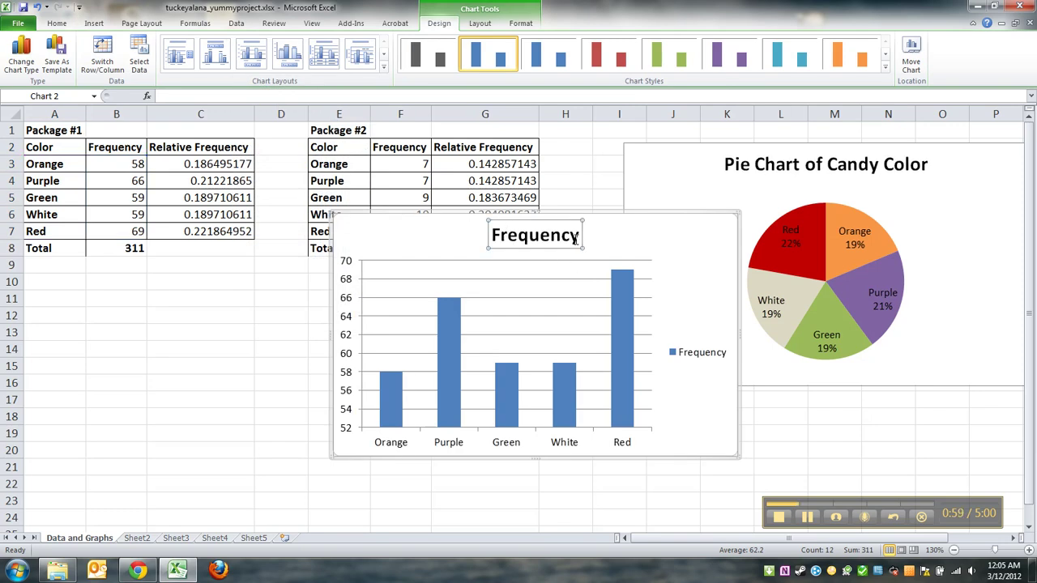
{"action": "left_click", "coordinate": [578, 235]}
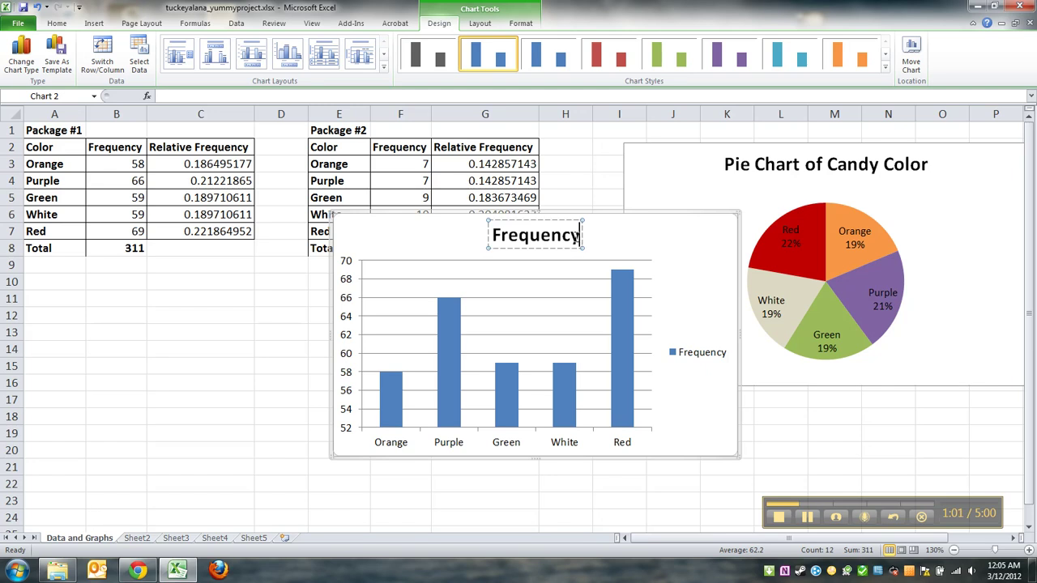
{"action": "type", "text": "Bar Gr"}
{"action": "key", "text": "BackSpace"}
{"action": "key", "text": "BackSpace"}
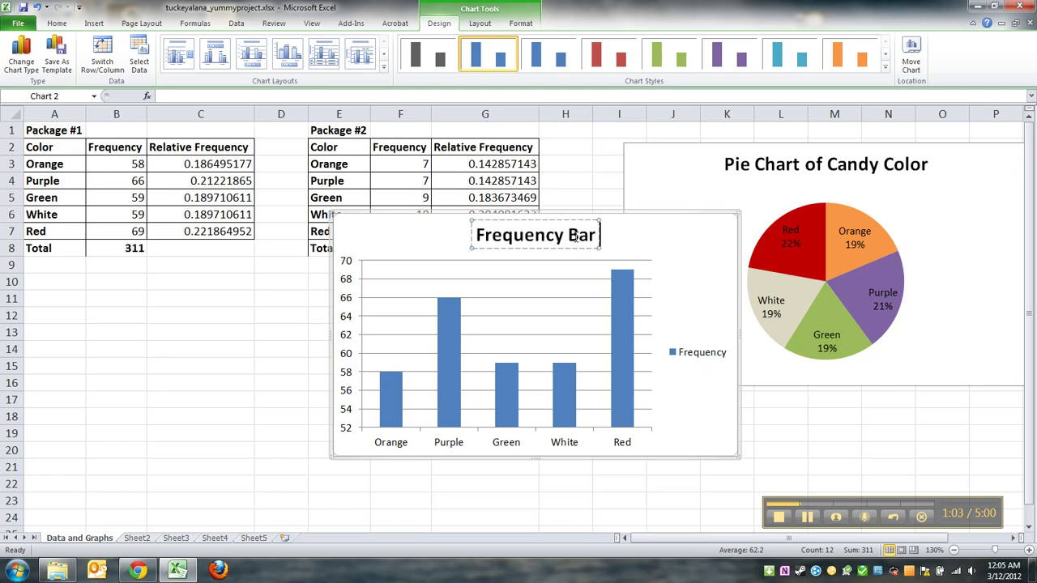
{"action": "type", "text": "Chart of Cadny"}
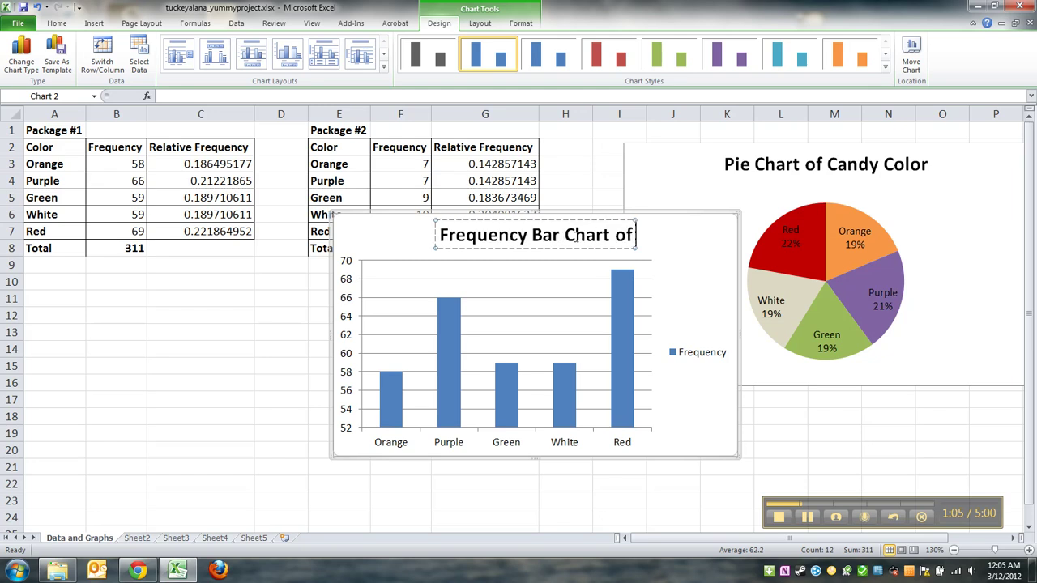
{"action": "key", "text": "BackSpace"}
{"action": "key", "text": "BackSpace"}
{"action": "key", "text": "BackSpace"}
{"action": "type", "text": "nd"}
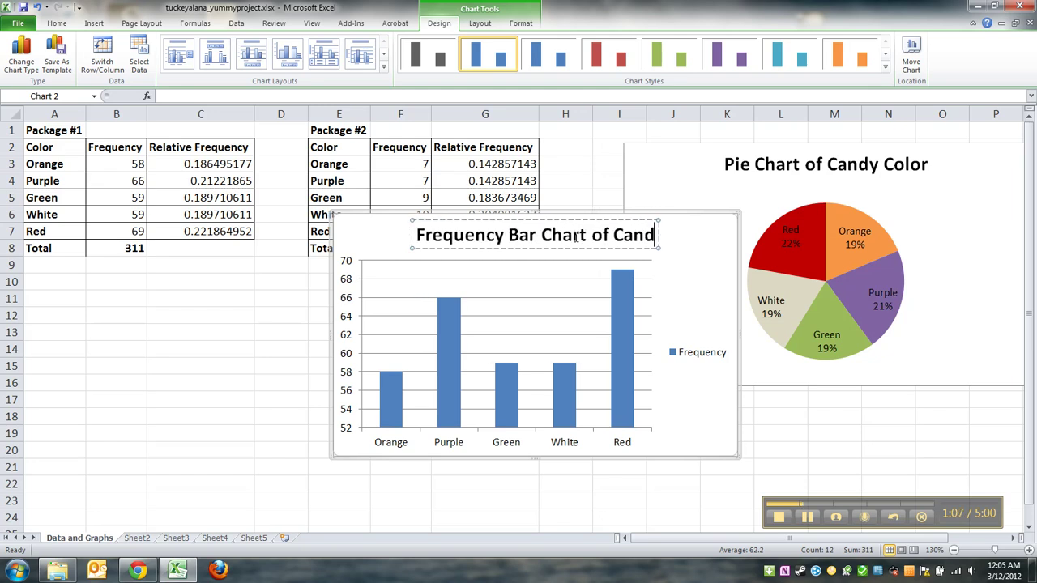
{"action": "type", "text": "y Color"}
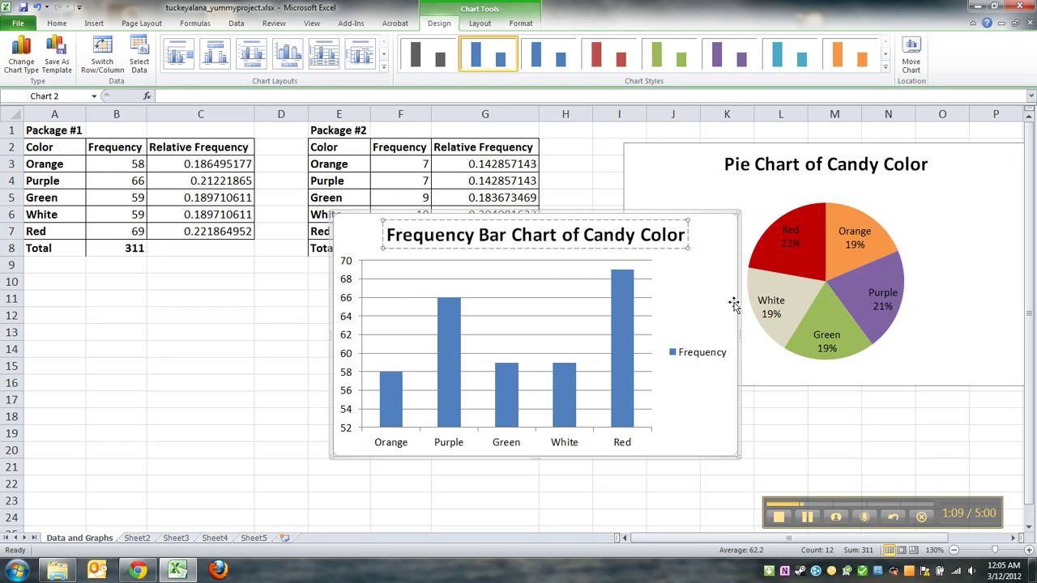
{"action": "left_click", "coordinate": [733, 304]}
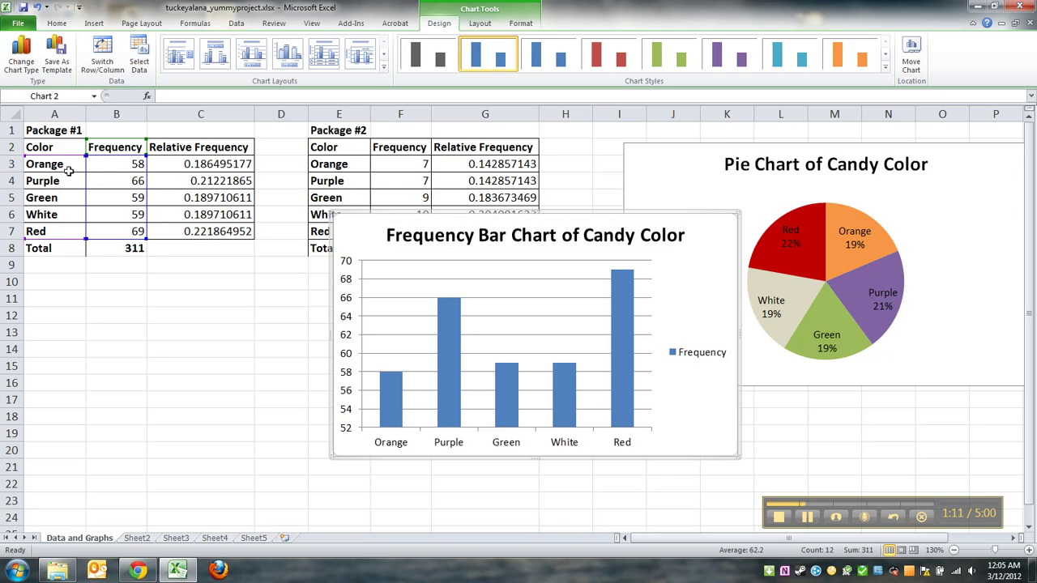
{"action": "left_click_drag", "start_coordinate": [70, 164], "coordinate": [134, 230]}
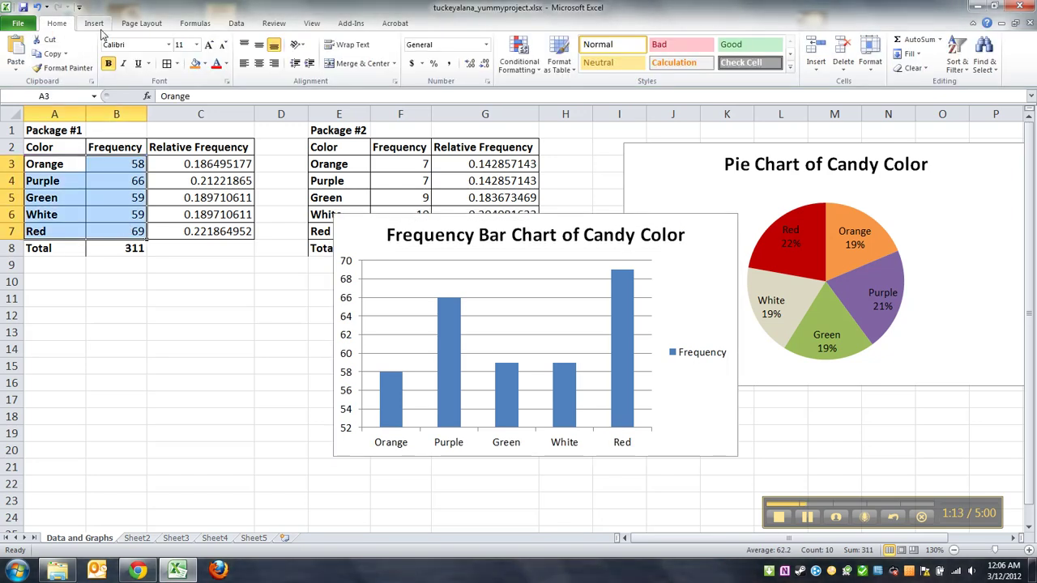
{"action": "left_click", "coordinate": [95, 24]}
{"action": "left_click", "coordinate": [245, 51]}
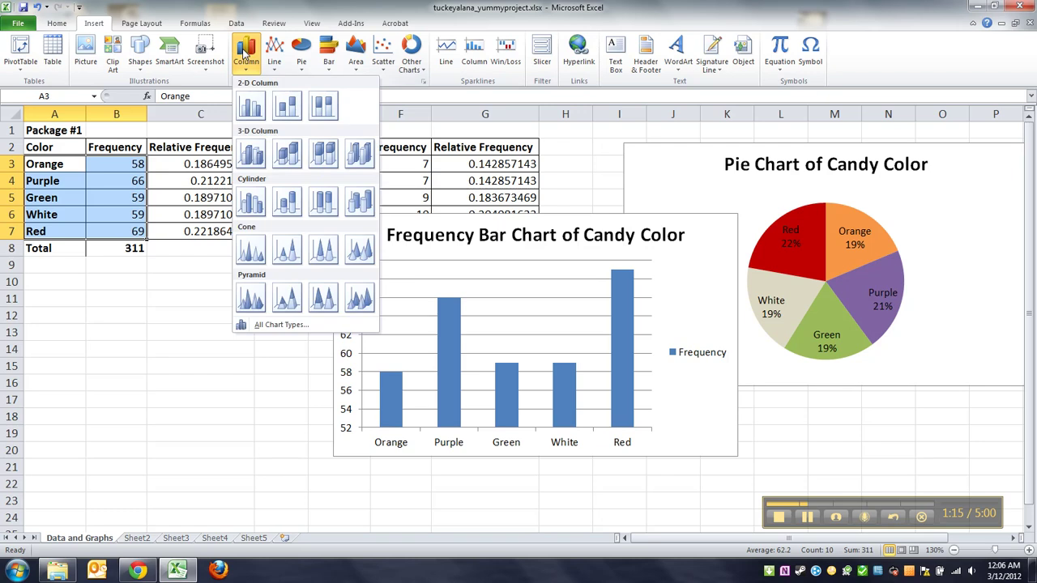
{"action": "left_click", "coordinate": [247, 104]}
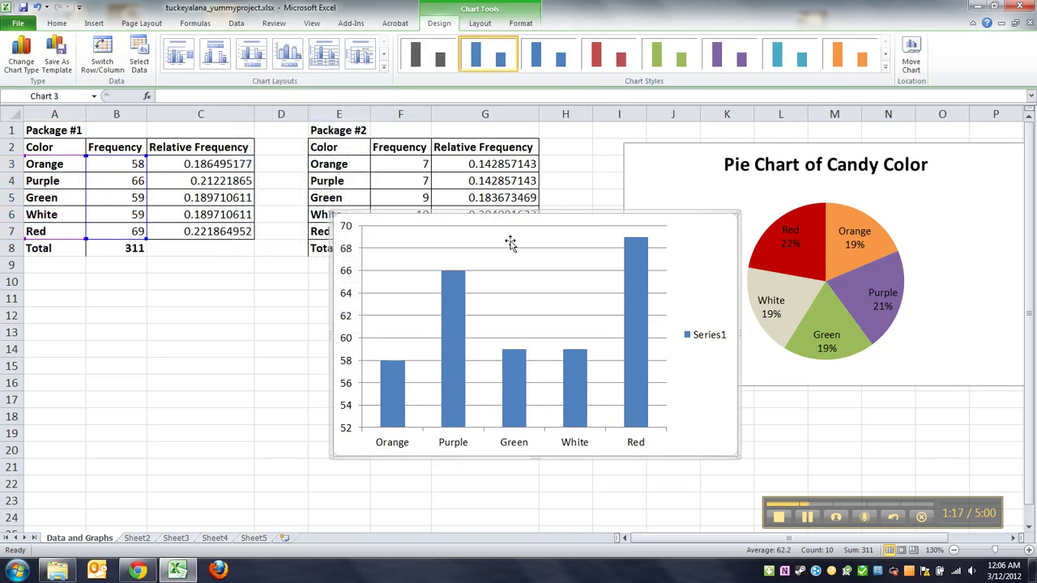
{"action": "left_click", "coordinate": [482, 28]}
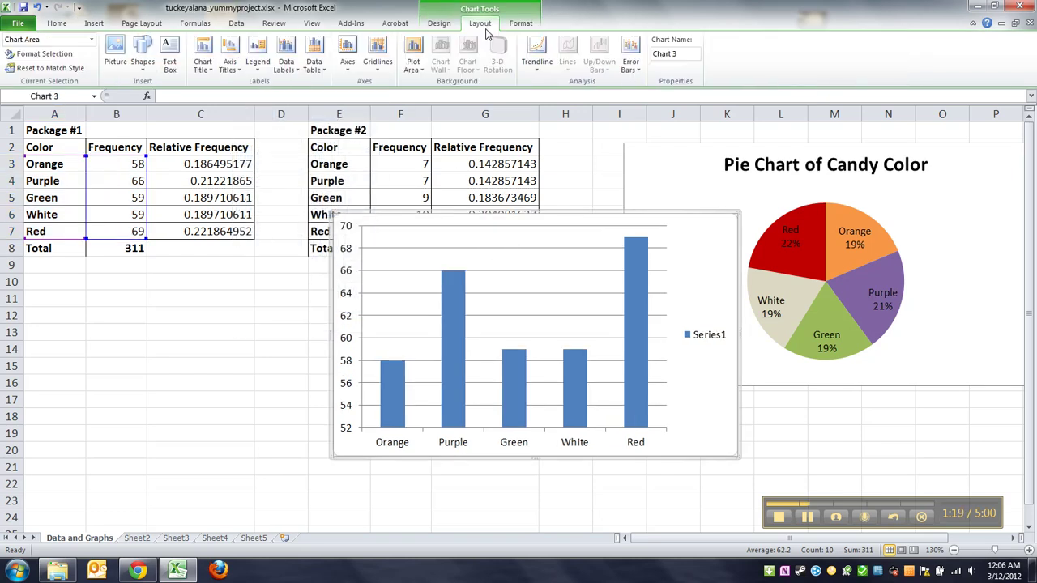
{"action": "left_click", "coordinate": [212, 68]}
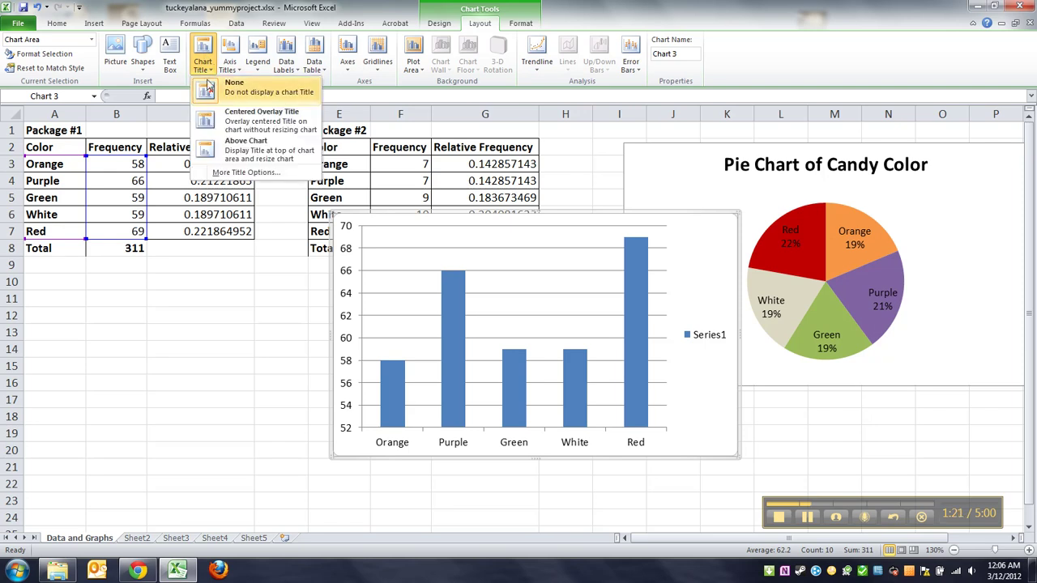
{"action": "left_click", "coordinate": [227, 154]}
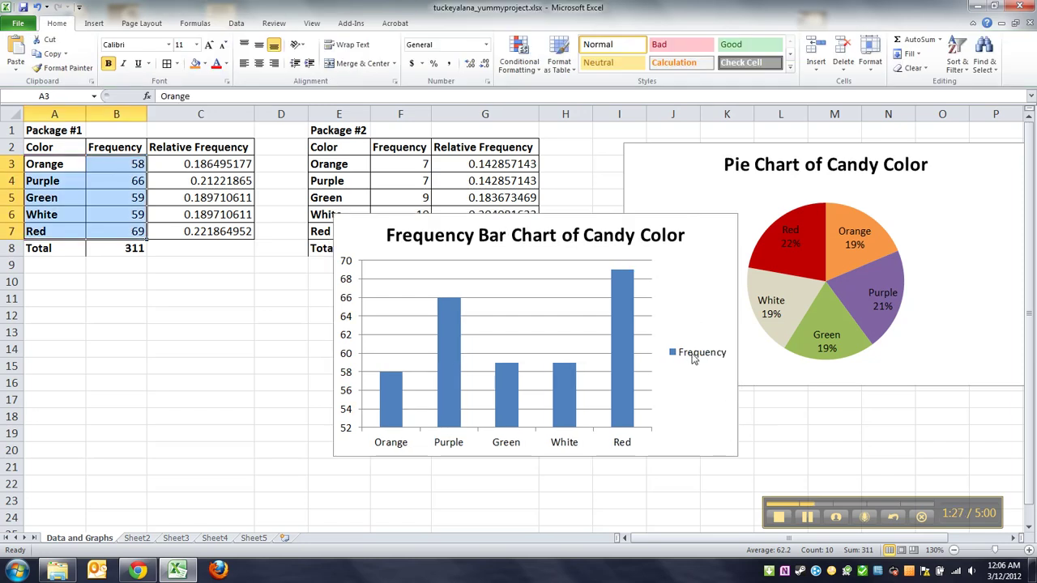
{"action": "left_click", "coordinate": [693, 359]}
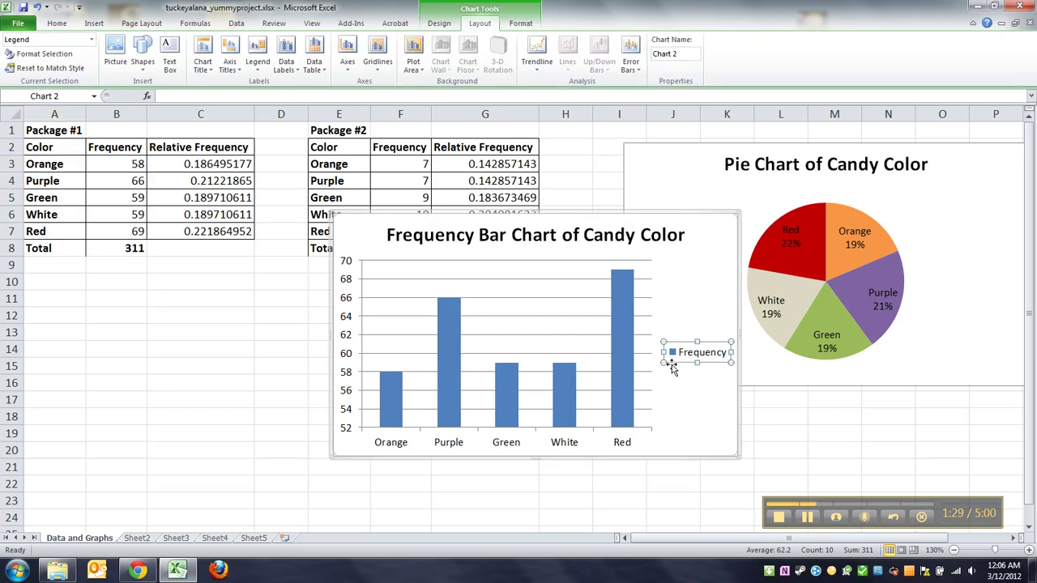
Set the bar chart's legend to None
{"action": "left_click", "coordinate": [261, 71]}
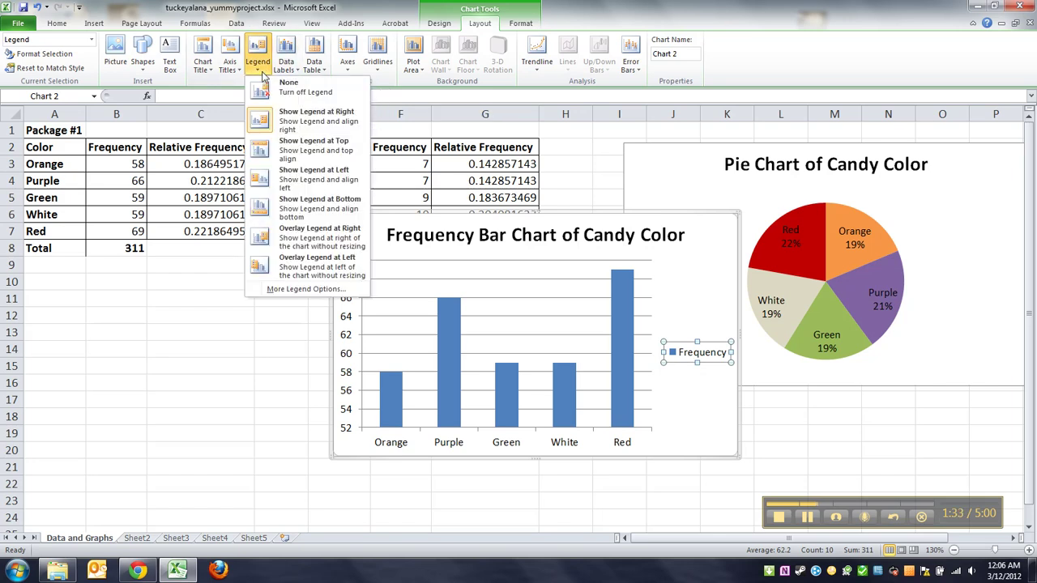
{"action": "left_click", "coordinate": [274, 91]}
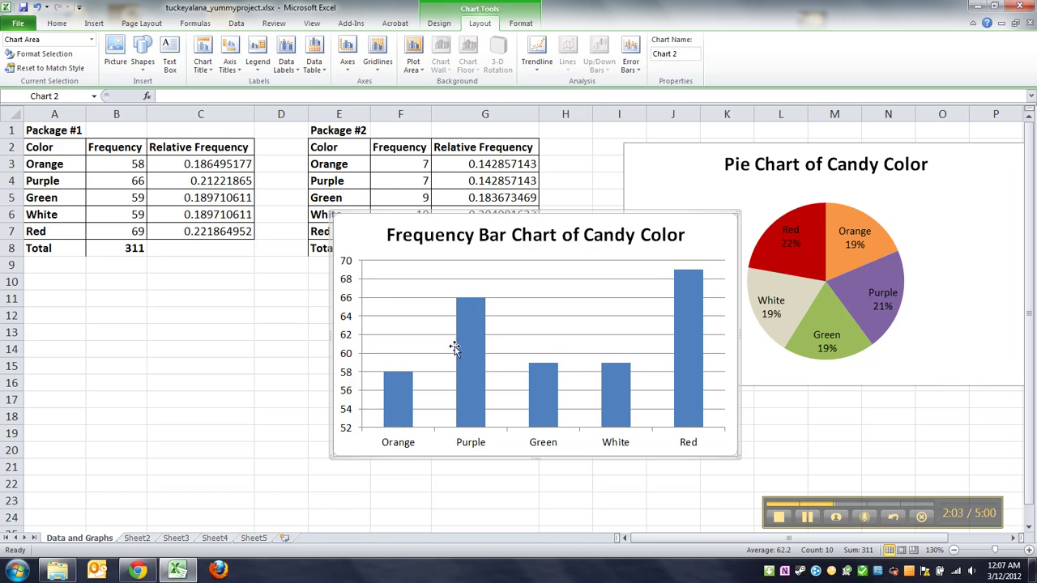
Select the chart's vertical value axis and bring up its shortcut menu
{"action": "mouse_move", "coordinate": [402, 410]}
{"action": "left_click", "coordinate": [353, 338]}
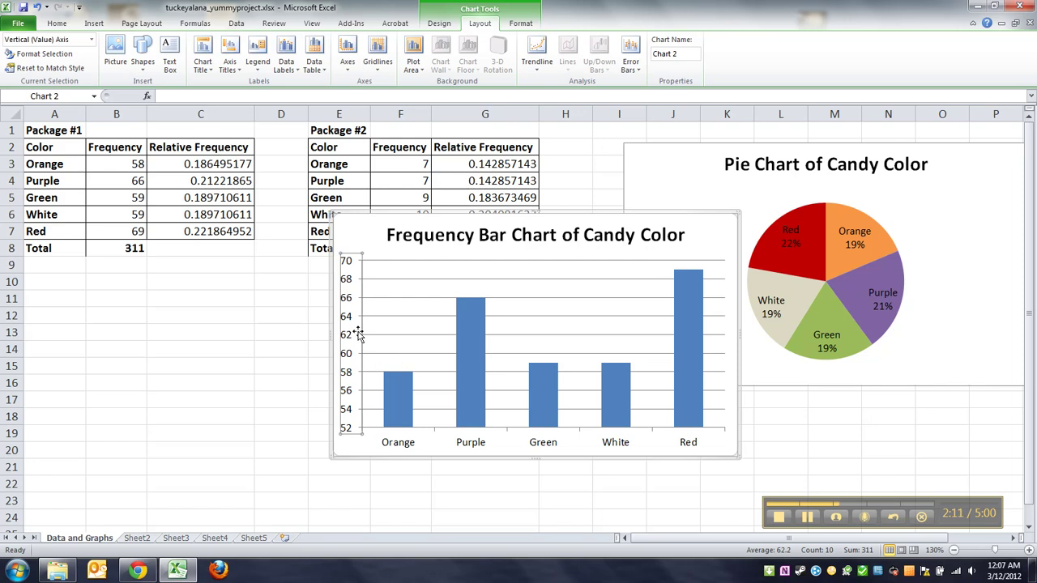
{"action": "right_click", "coordinate": [357, 334]}
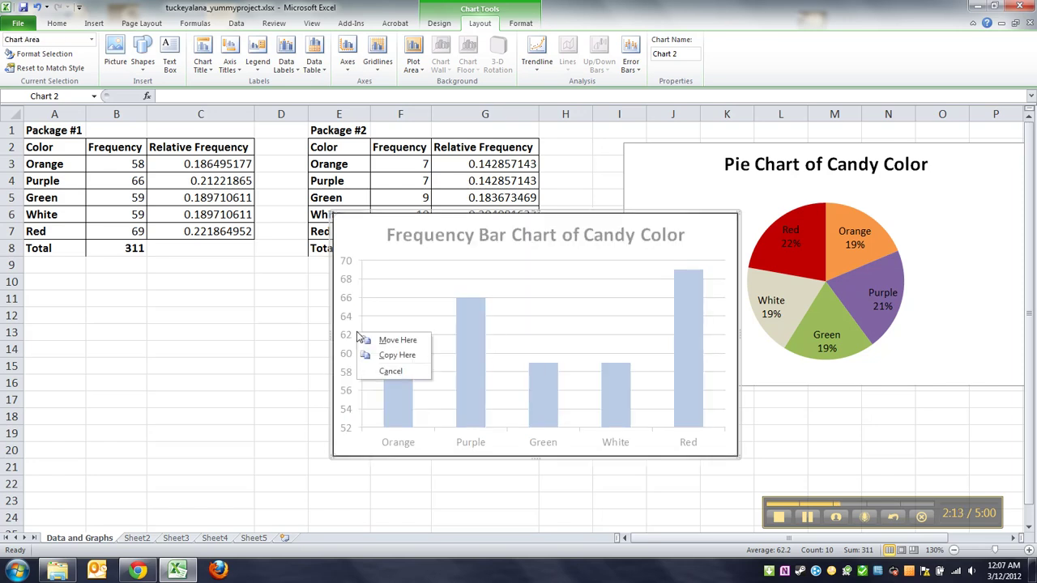
{"action": "key", "text": "Escape"}
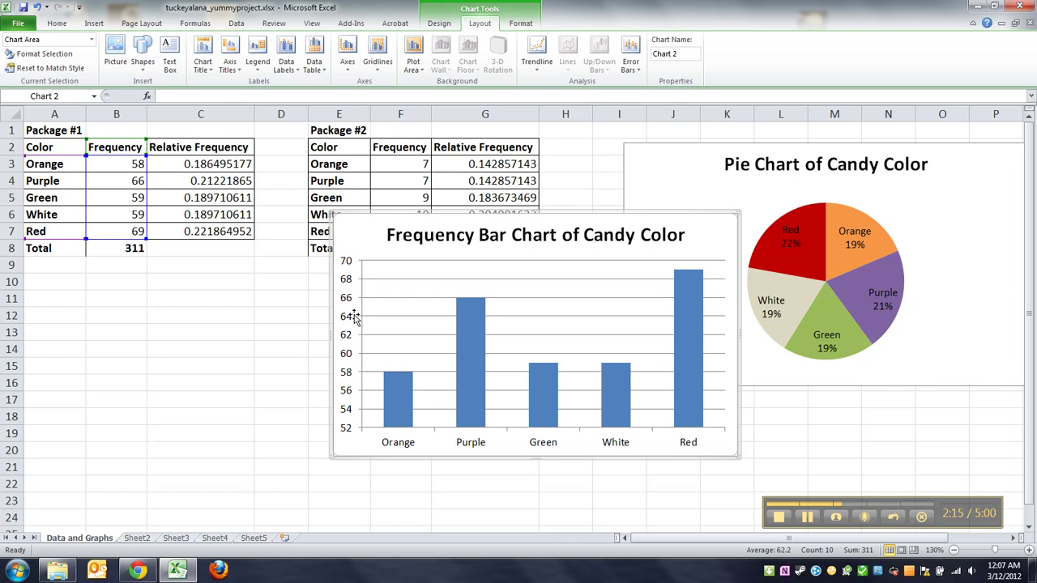
{"action": "left_click", "coordinate": [356, 318]}
{"action": "right_click", "coordinate": [361, 320]}
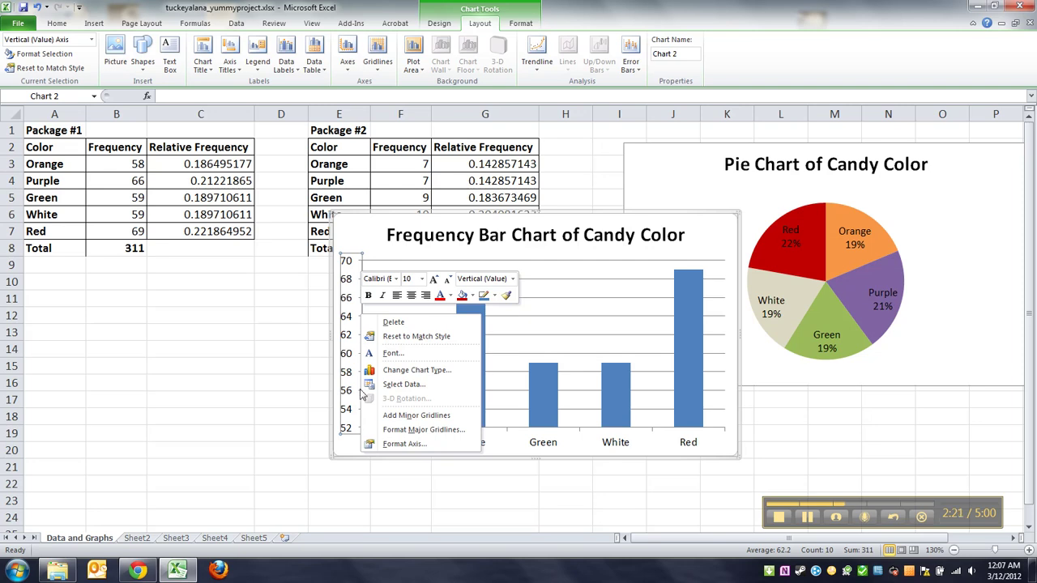
Fix the vertical axis minimum at 0 in Format Axis so it runs from 0 to 80
{"action": "left_click", "coordinate": [402, 444]}
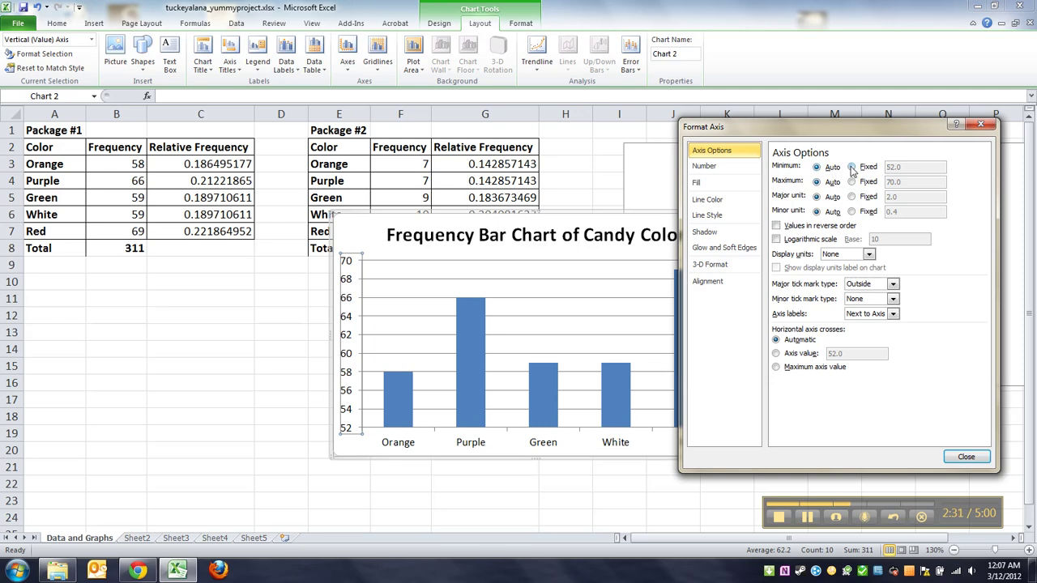
{"action": "left_click", "coordinate": [852, 166]}
{"action": "left_click_drag", "start_coordinate": [906, 167], "coordinate": [871, 168]}
{"action": "type", "text": "0"}
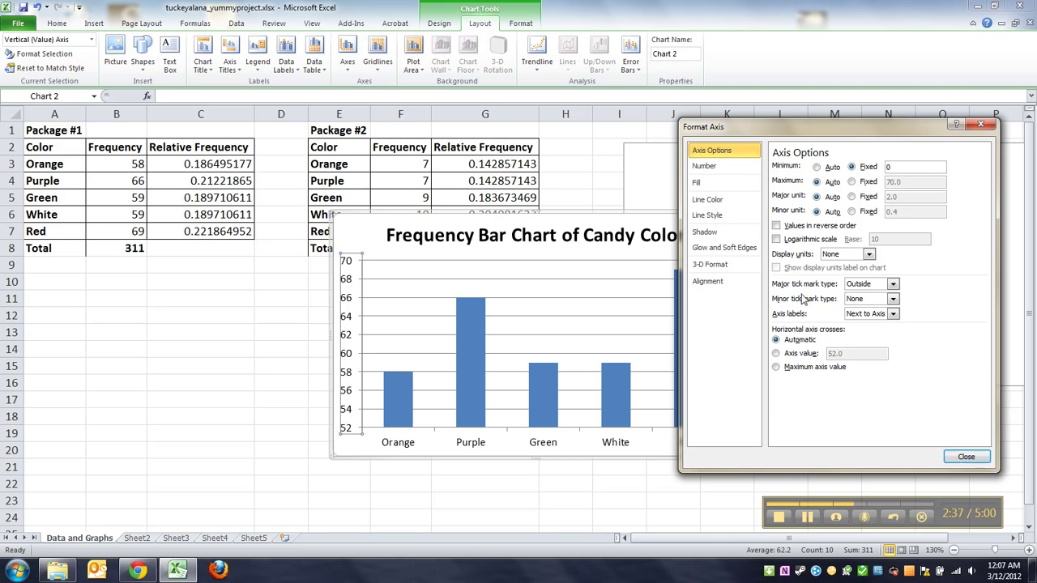
{"action": "left_click", "coordinate": [700, 183]}
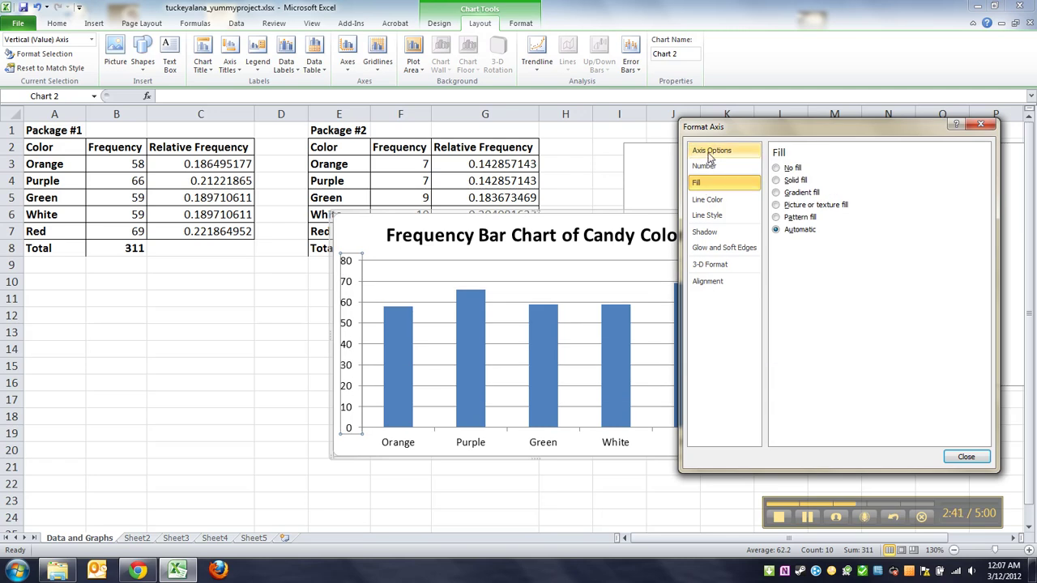
{"action": "left_click", "coordinate": [710, 153]}
{"action": "left_click_drag", "start_coordinate": [869, 137], "coordinate": [909, 123]}
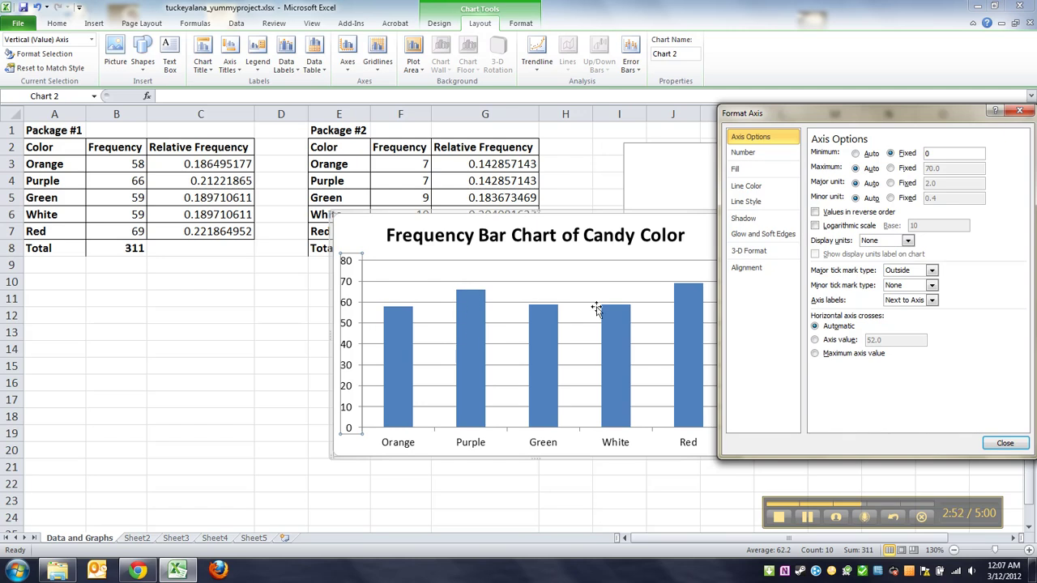
{"action": "left_click", "coordinate": [1003, 443]}
{"action": "left_click", "coordinate": [444, 498]}
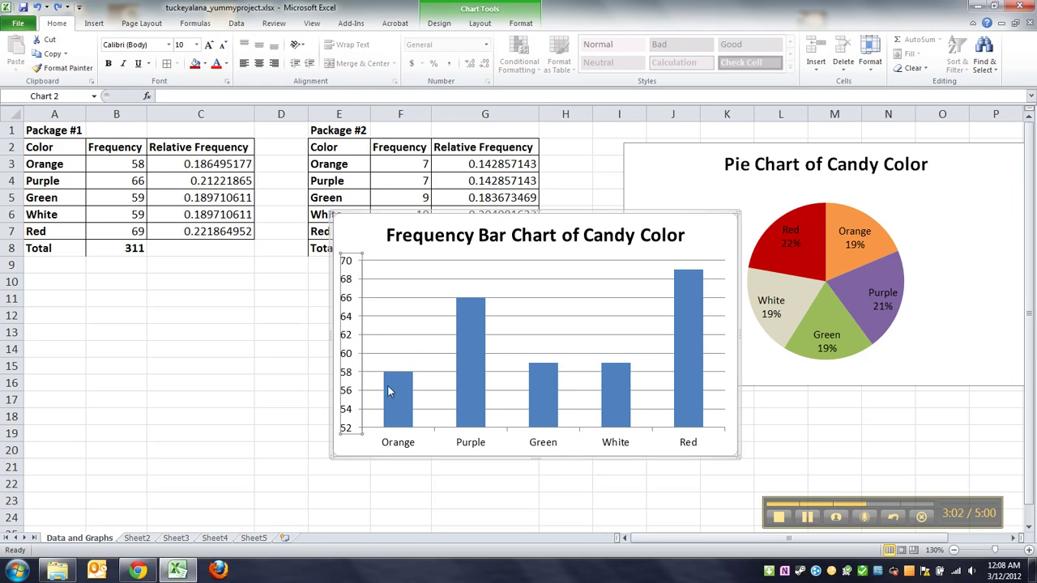
{"action": "key", "text": "ctrl+z"}
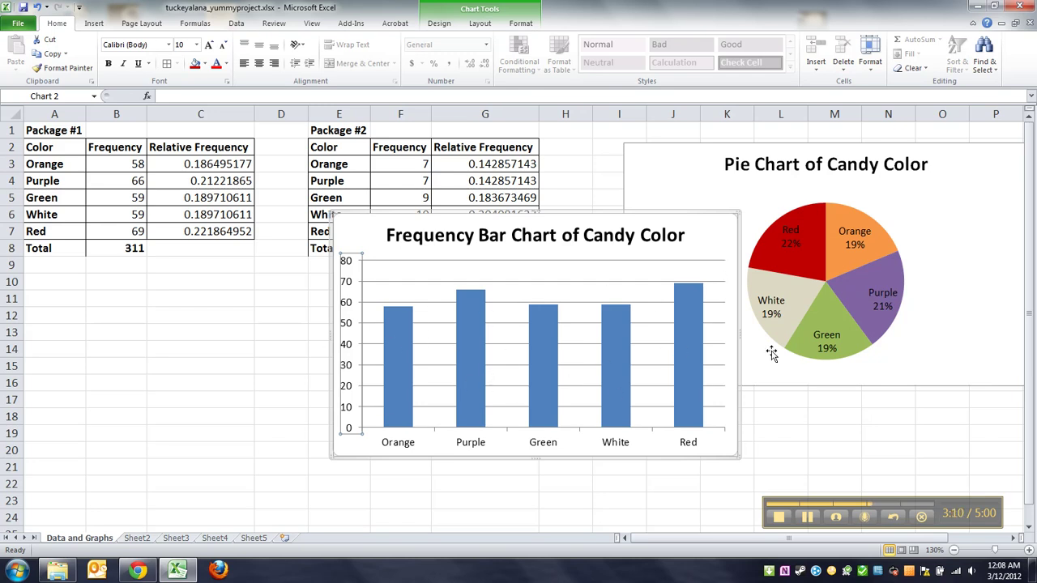
{"action": "left_click", "coordinate": [392, 383]}
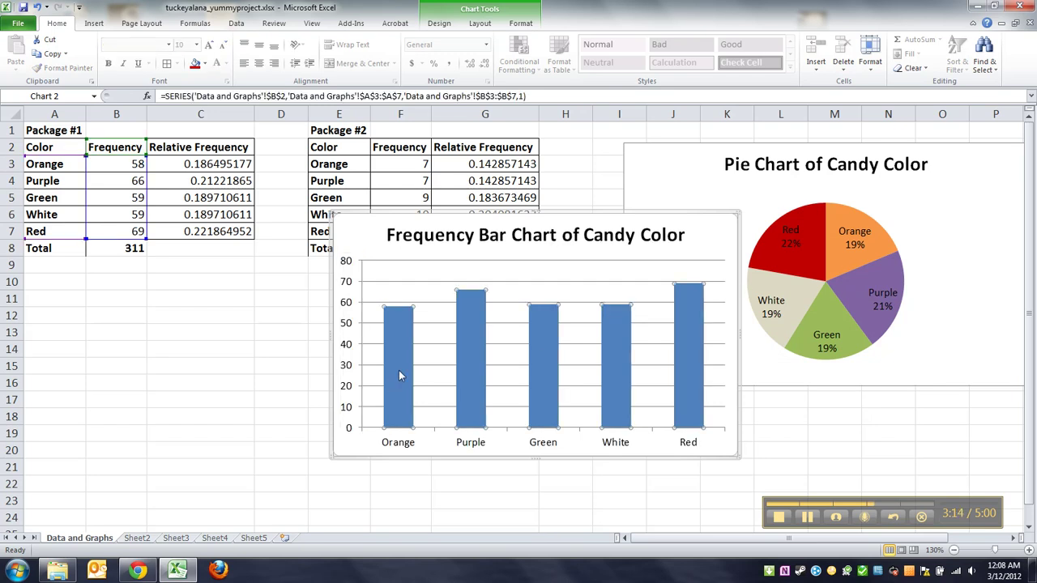
{"action": "left_click", "coordinate": [398, 372]}
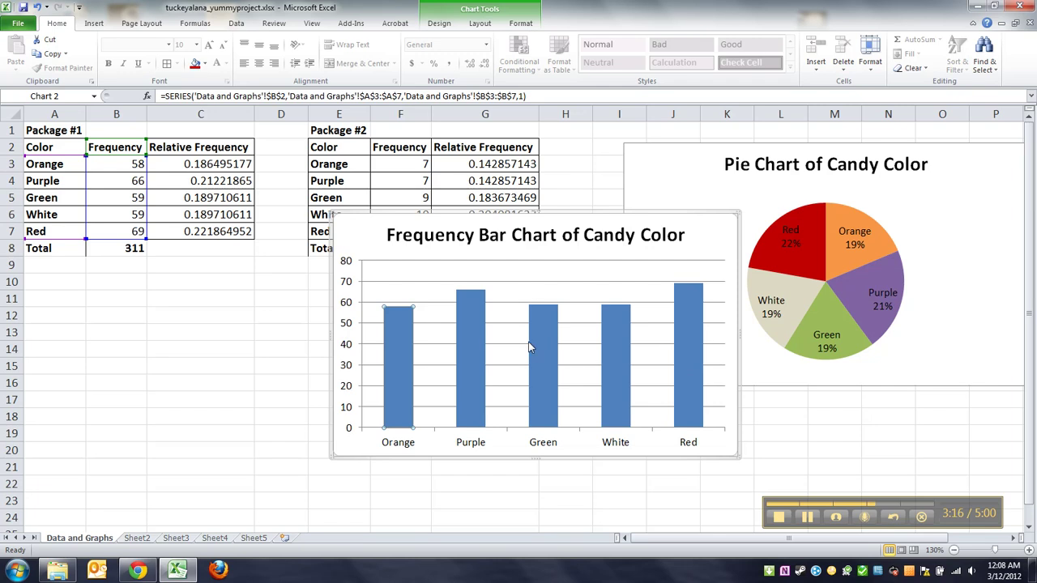
Apply the green chart style to all five frequency bars after trying orange and blue
{"action": "left_click", "coordinate": [365, 244]}
{"action": "left_click", "coordinate": [459, 335]}
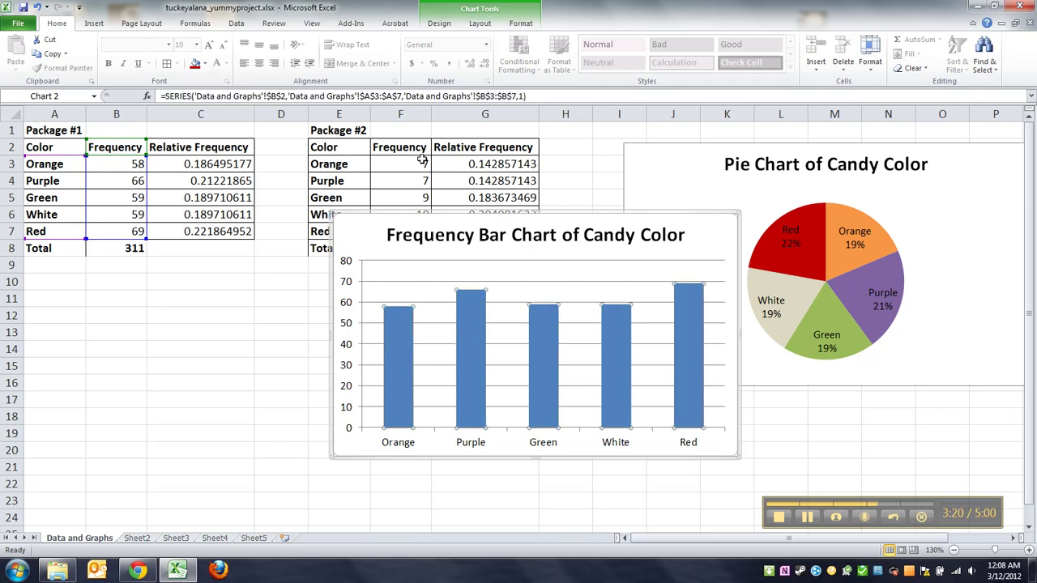
{"action": "left_click", "coordinate": [513, 28]}
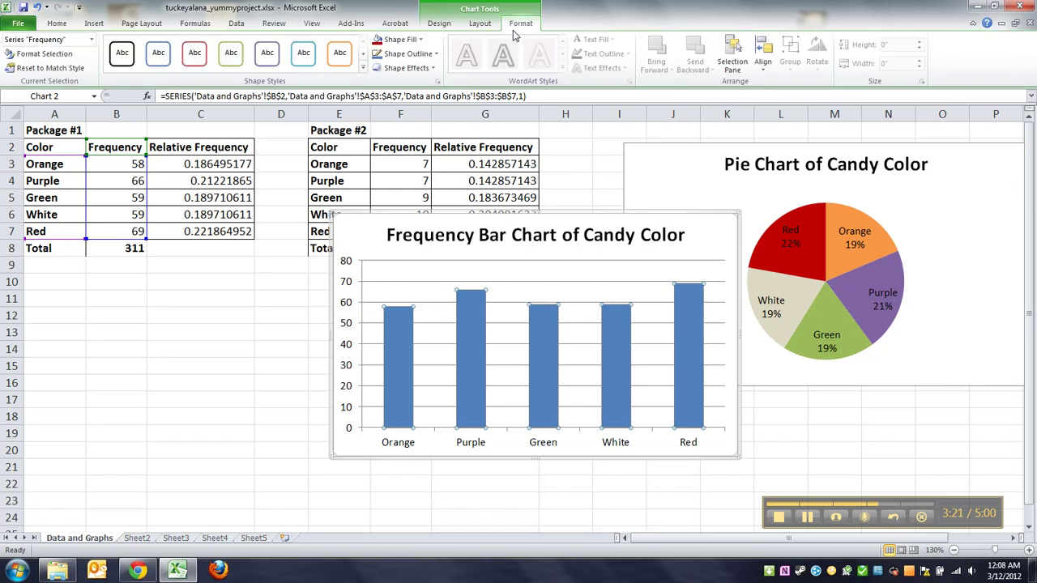
{"action": "left_click", "coordinate": [453, 28]}
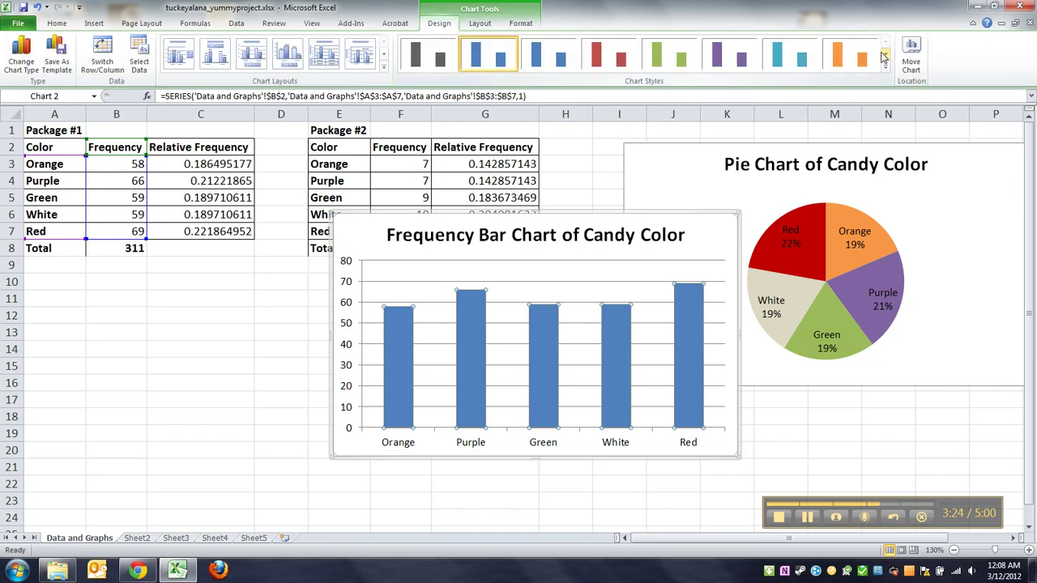
{"action": "left_click", "coordinate": [858, 58]}
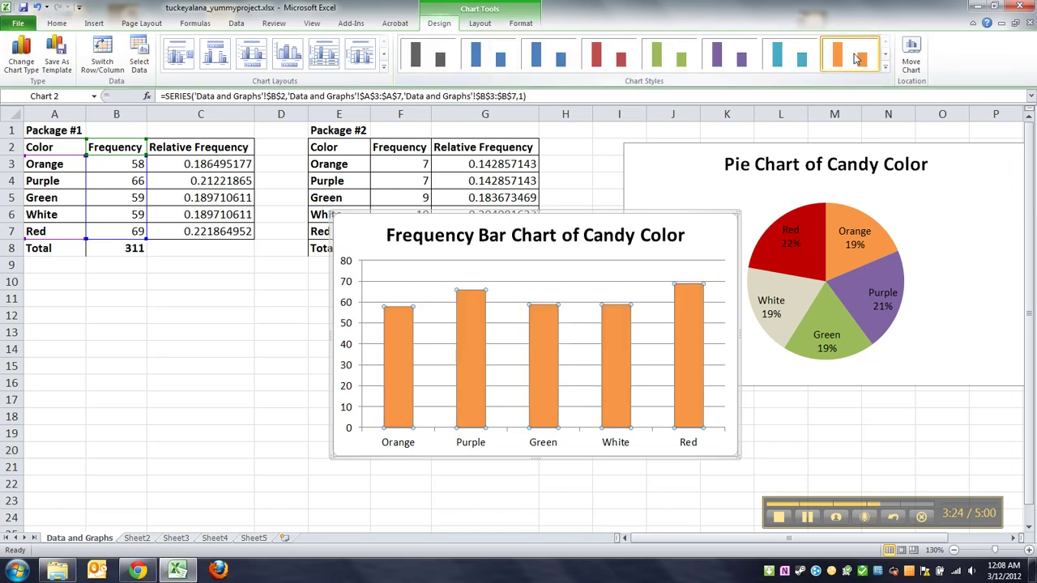
{"action": "left_click", "coordinate": [547, 55]}
{"action": "left_click", "coordinate": [663, 69]}
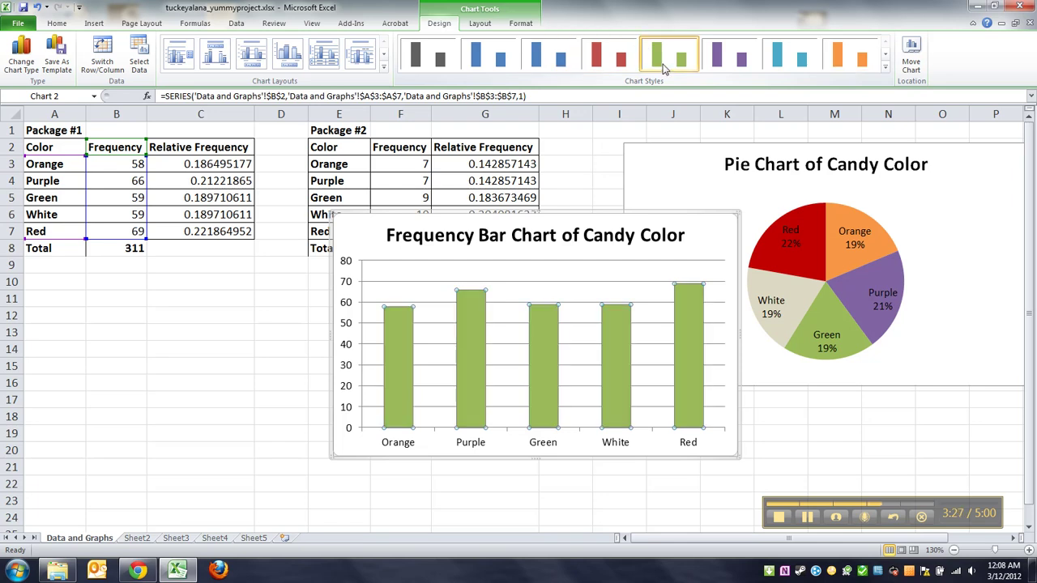
{"action": "left_click", "coordinate": [394, 320]}
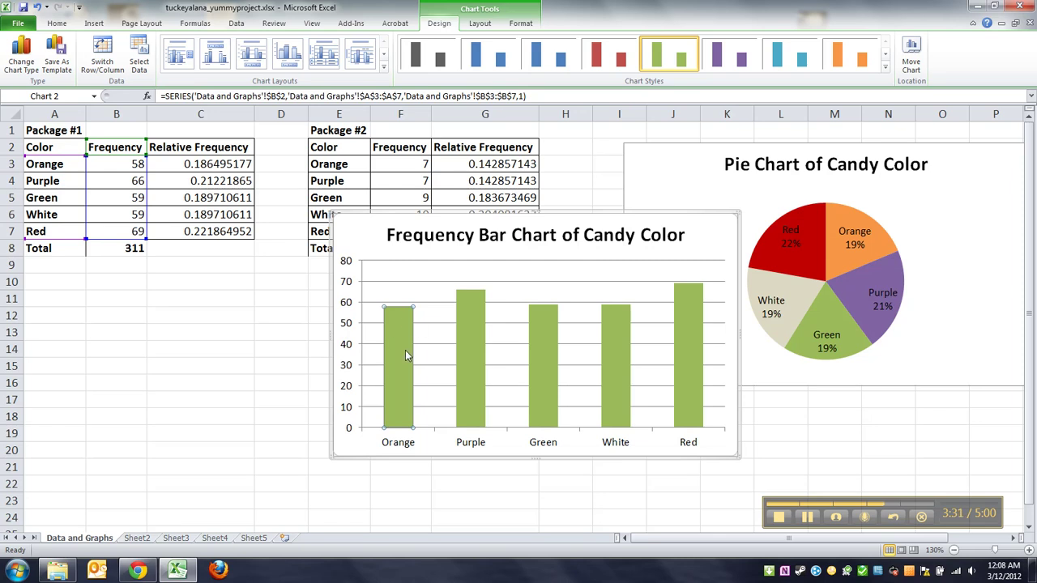
Fill the Orange bar with orange and the Purple bar with purple
{"action": "mouse_move", "coordinate": [389, 359]}
{"action": "right_click", "coordinate": [394, 359]}
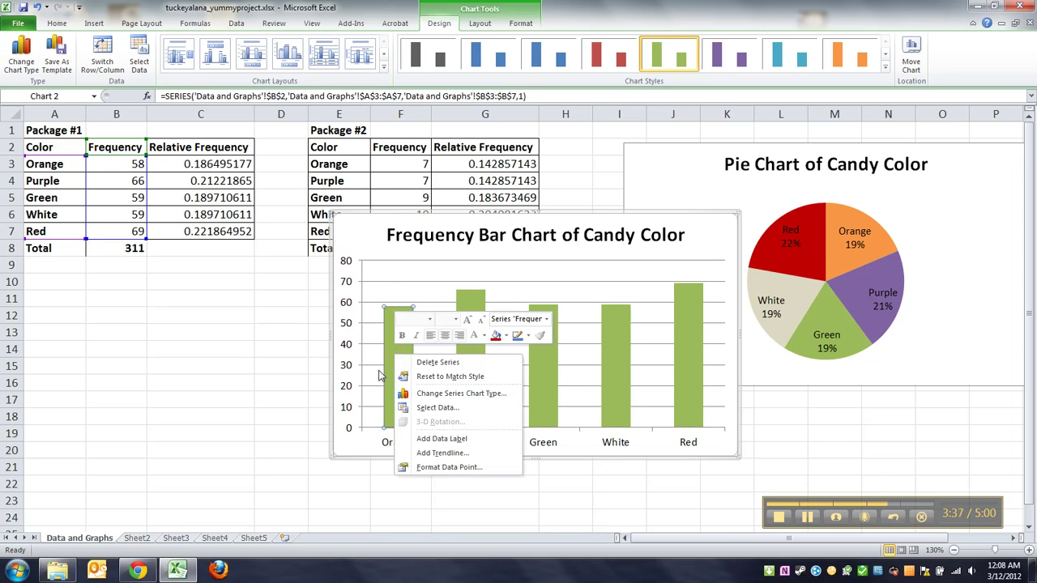
{"action": "left_click", "coordinate": [507, 337]}
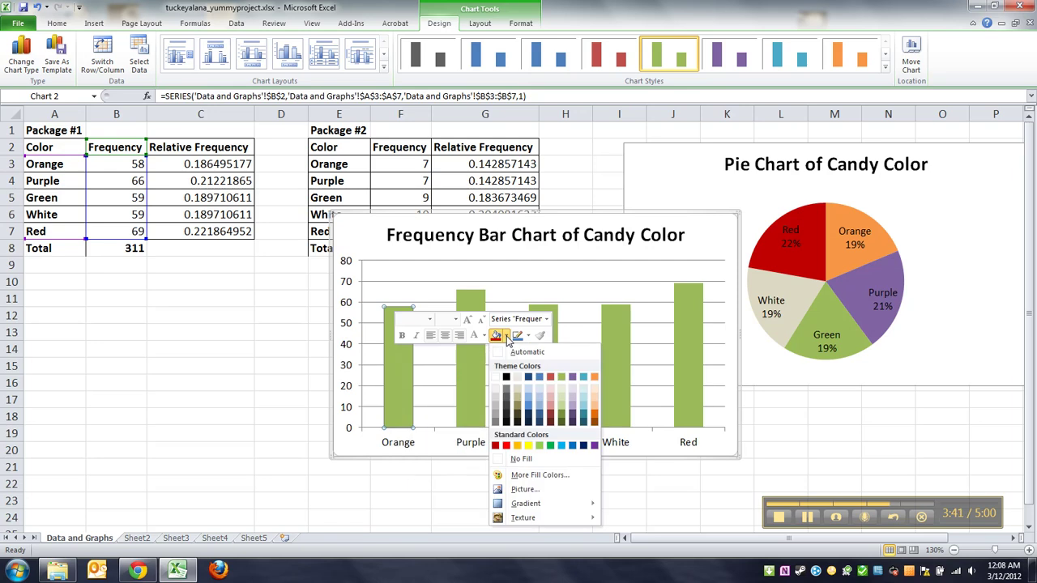
{"action": "left_click", "coordinate": [594, 377]}
{"action": "left_click", "coordinate": [474, 363]}
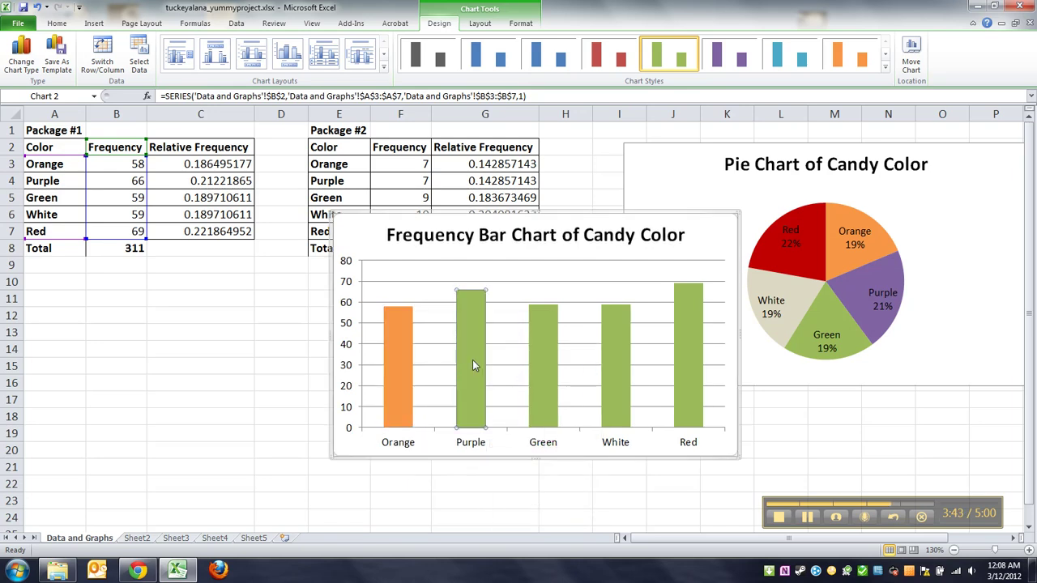
{"action": "right_click", "coordinate": [474, 366]}
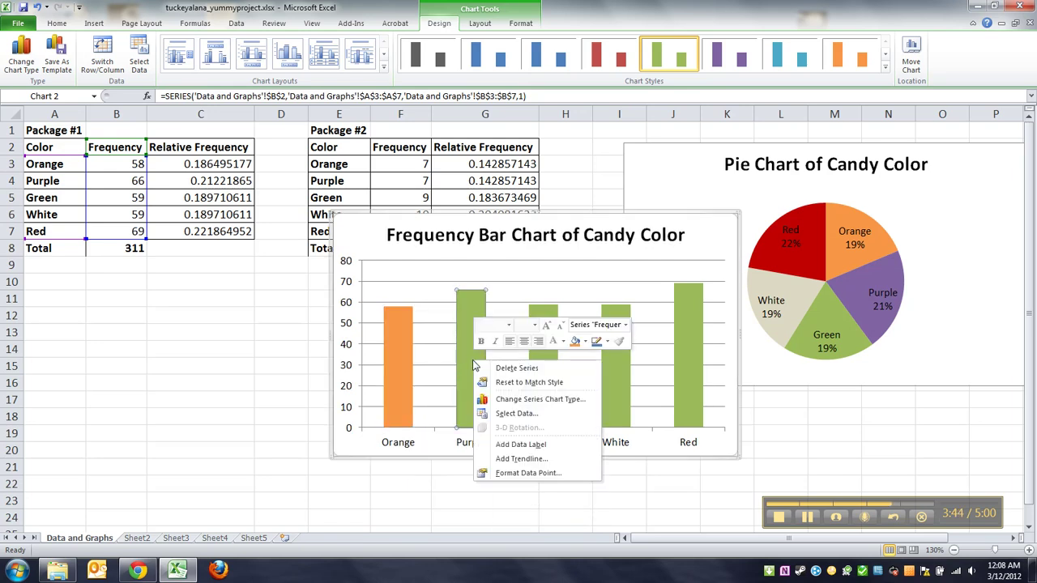
{"action": "left_click", "coordinate": [586, 344]}
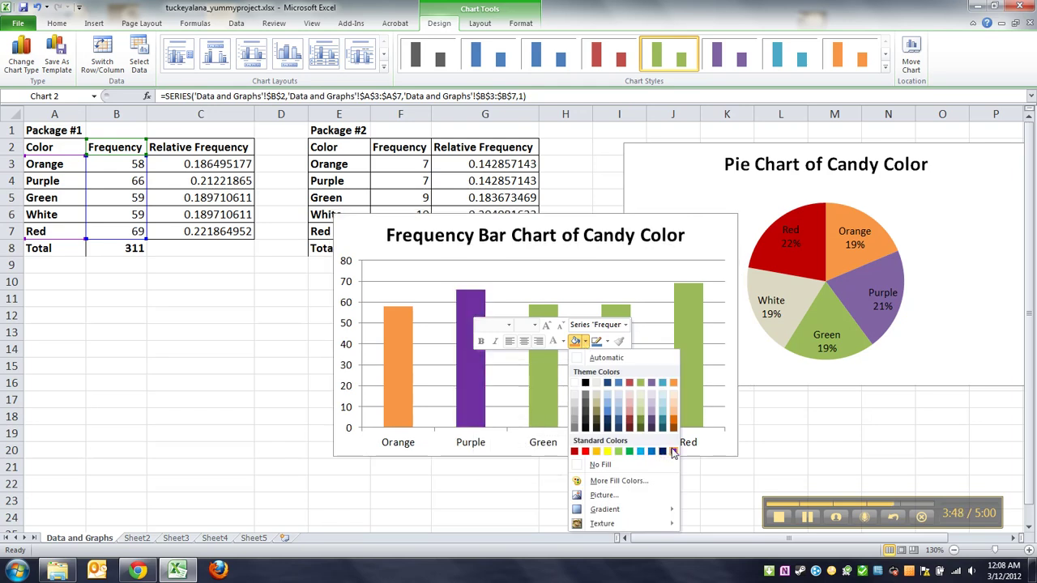
{"action": "left_click", "coordinate": [651, 382]}
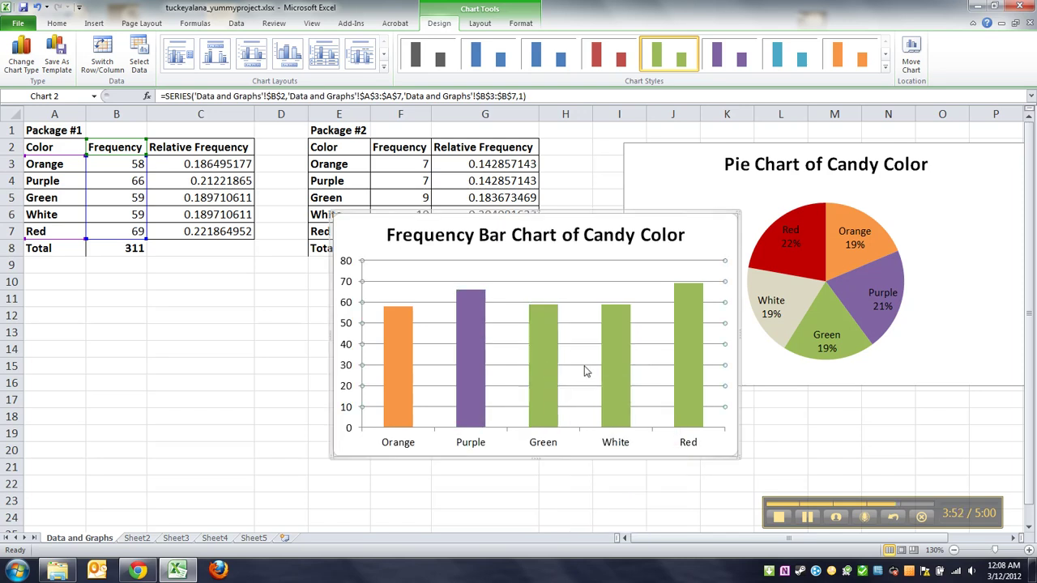
{"action": "left_click", "coordinate": [580, 364]}
Leave the White bar unchanged and fill the Red bar with red
{"action": "left_click", "coordinate": [609, 366]}
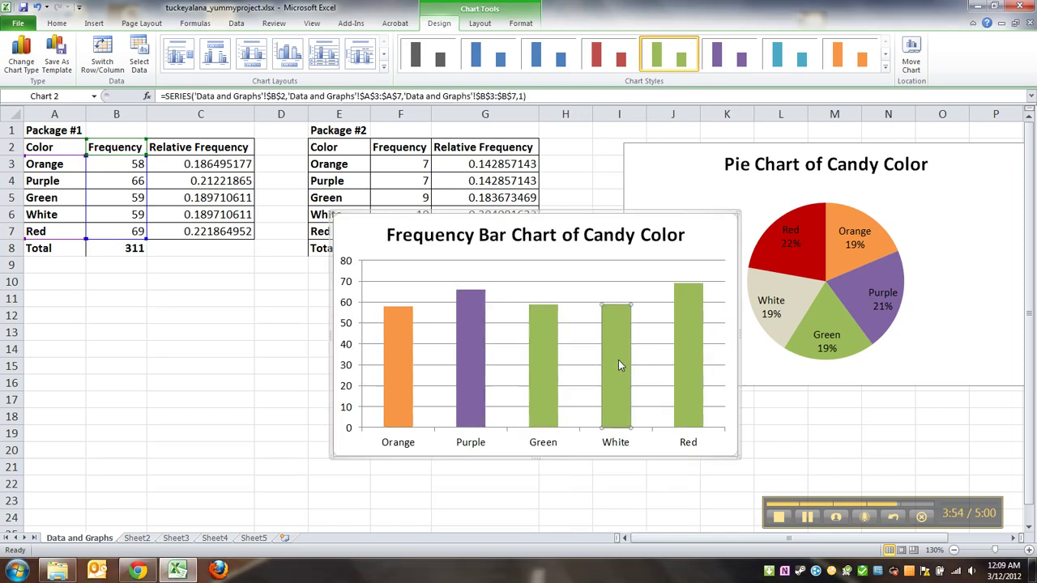
{"action": "right_click", "coordinate": [619, 362]}
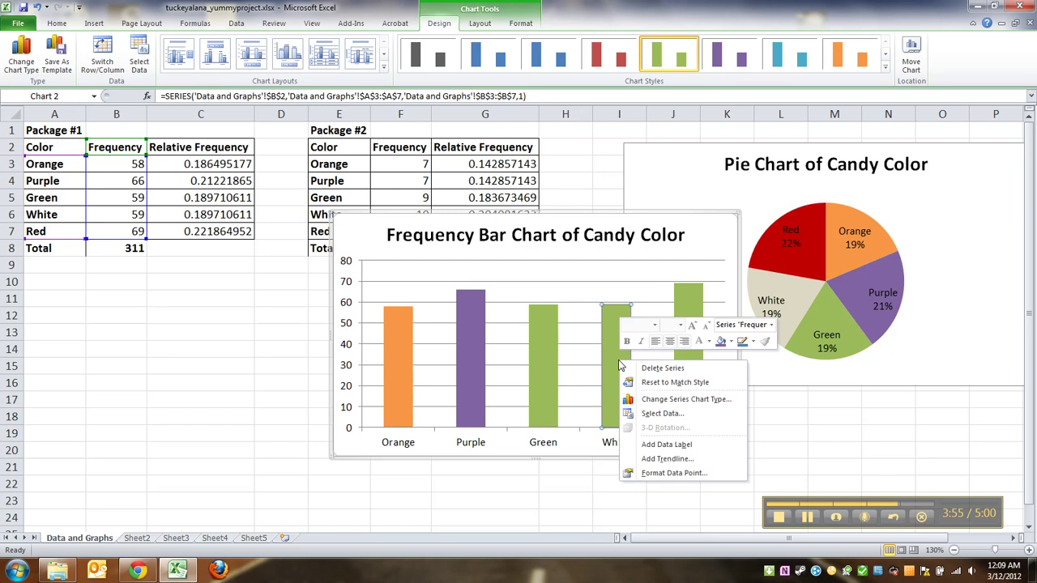
{"action": "left_click", "coordinate": [731, 342]}
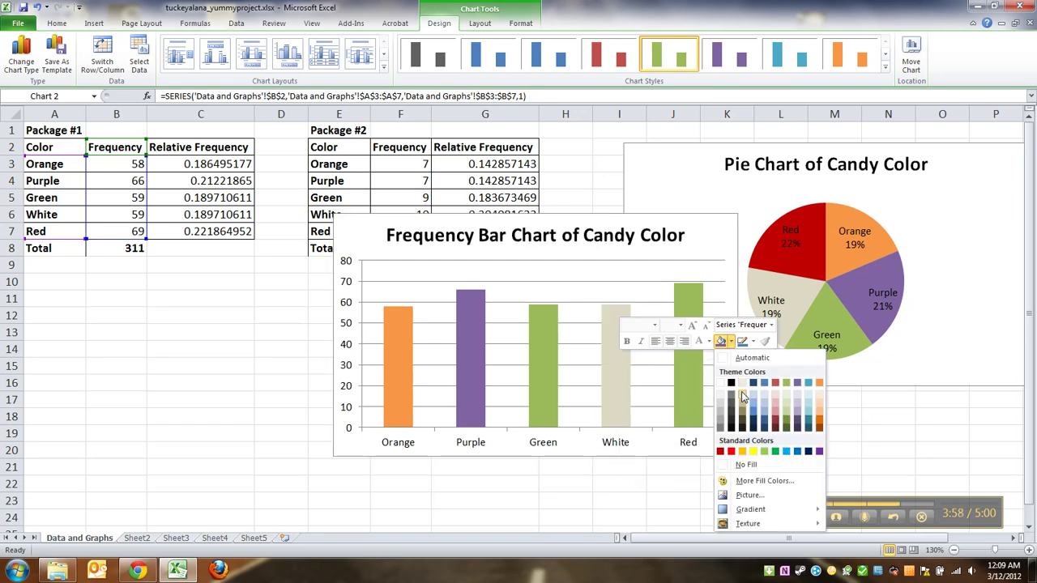
{"action": "key", "text": "Escape"}
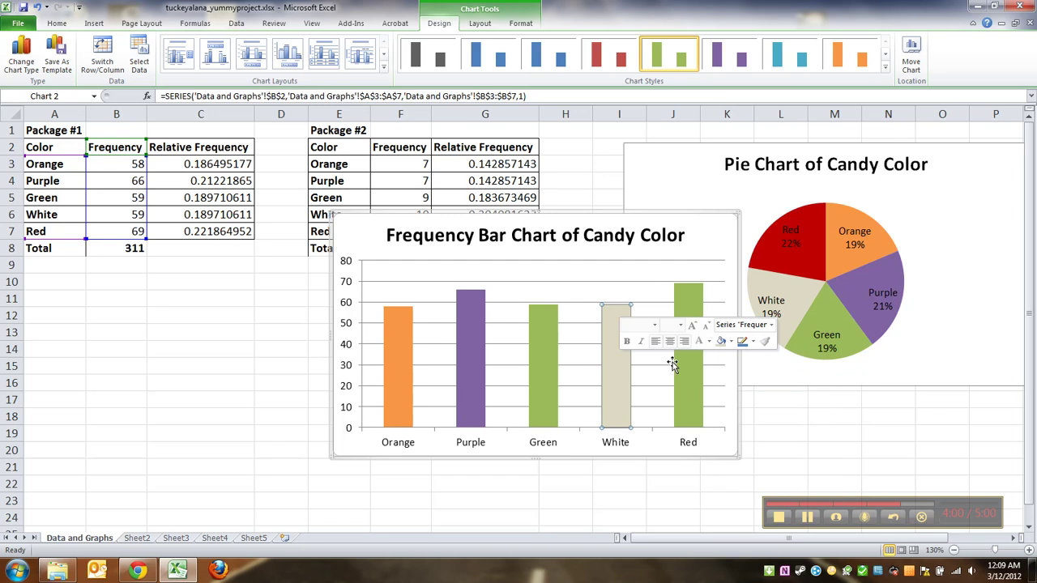
{"action": "left_click", "coordinate": [688, 369]}
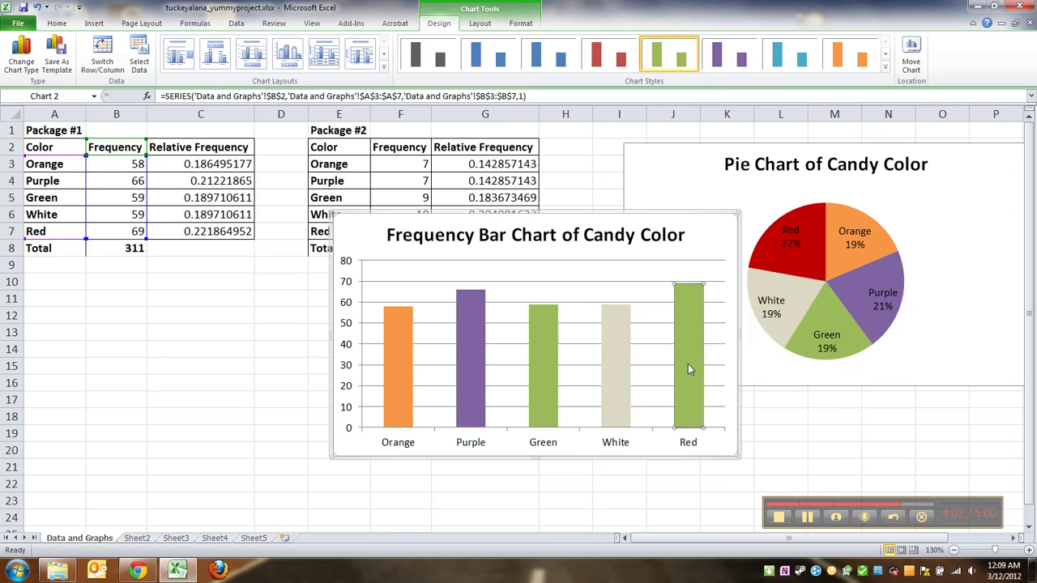
{"action": "right_click", "coordinate": [688, 370]}
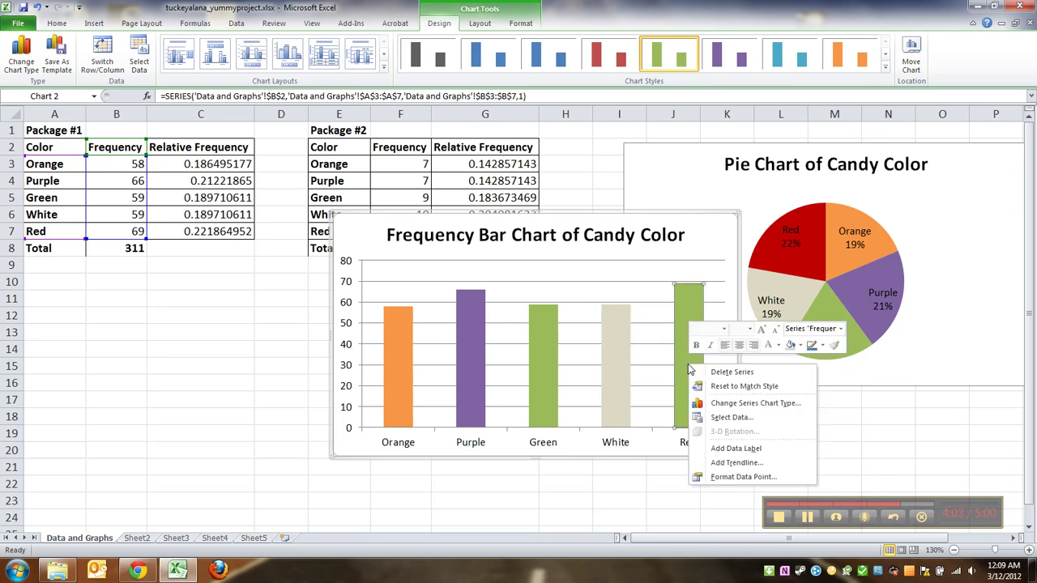
{"action": "left_click", "coordinate": [802, 346]}
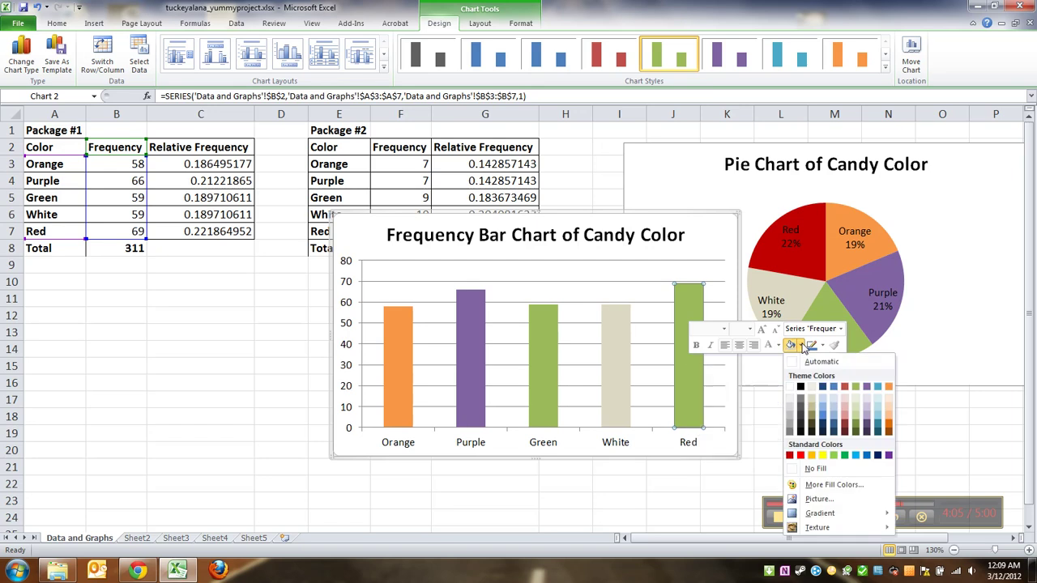
{"action": "left_click", "coordinate": [800, 456]}
{"action": "left_click", "coordinate": [466, 372]}
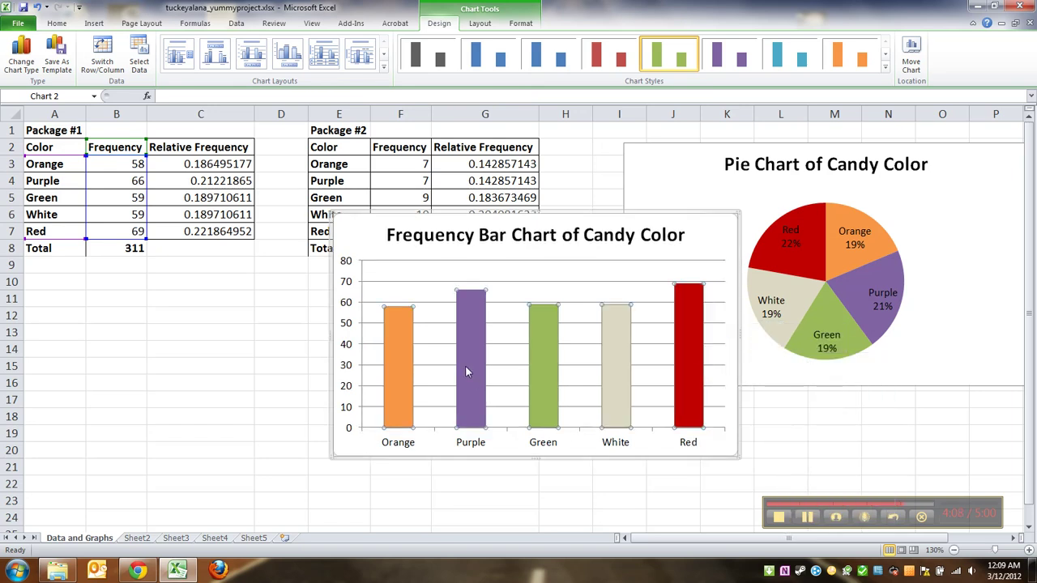
Select the Frequency bar series and open its Format Data Series settings
{"action": "left_click", "coordinate": [365, 451]}
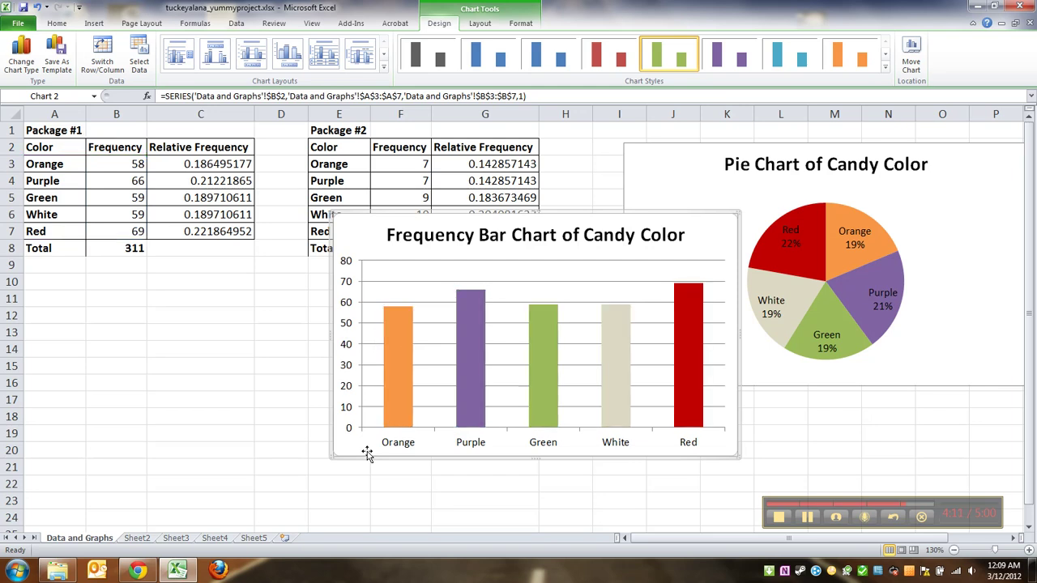
{"action": "left_click", "coordinate": [403, 385]}
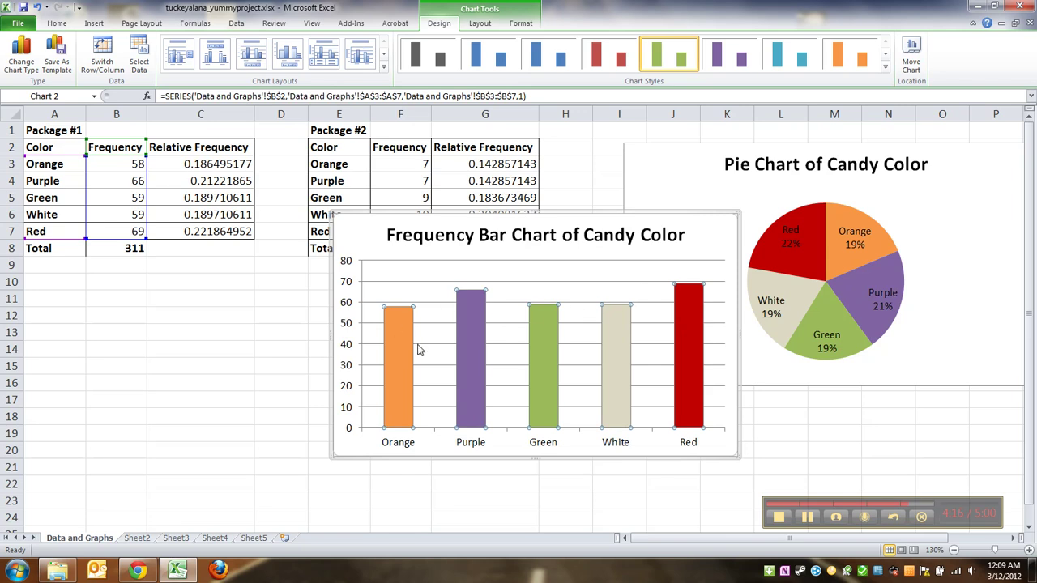
{"action": "right_click", "coordinate": [482, 365]}
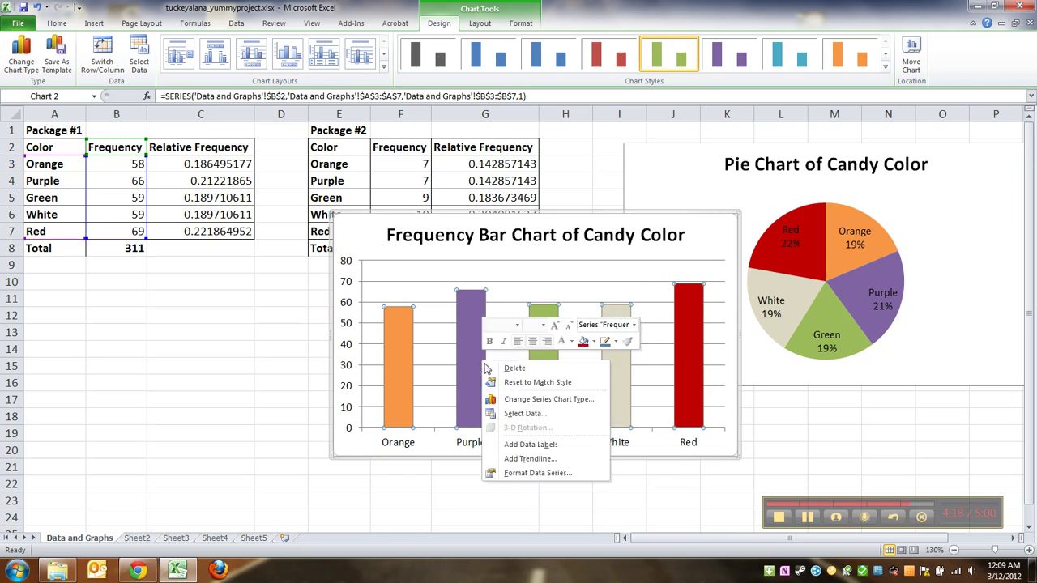
{"action": "left_click", "coordinate": [520, 473]}
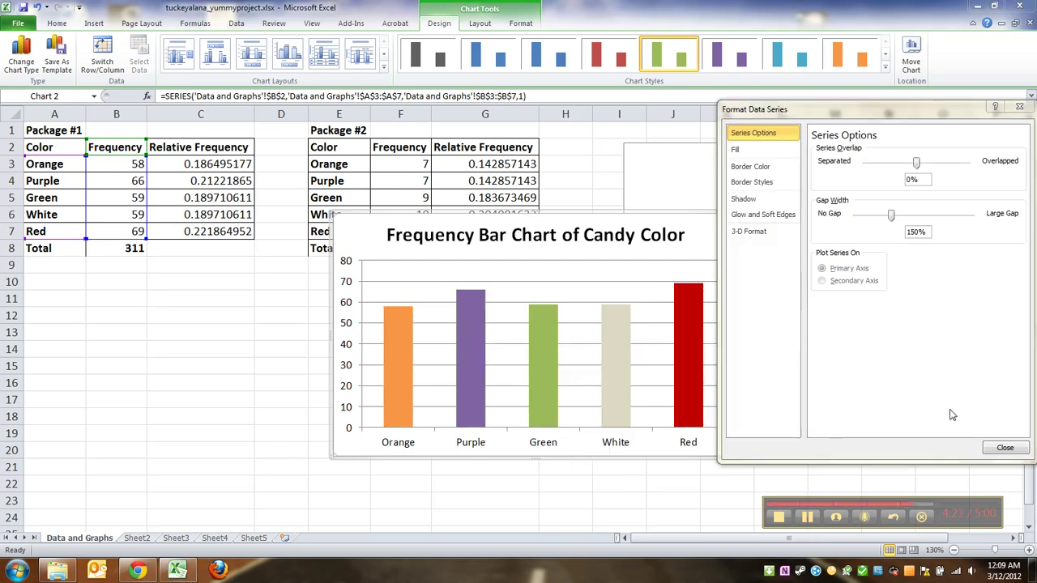
{"action": "left_click", "coordinate": [1005, 448]}
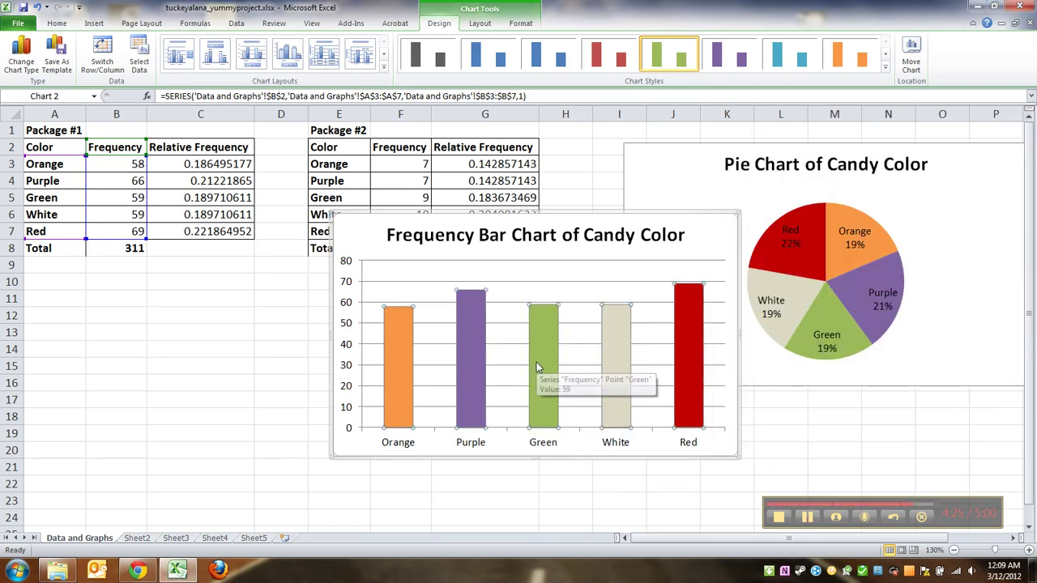
{"action": "right_click", "coordinate": [536, 362]}
{"action": "left_click", "coordinate": [590, 476]}
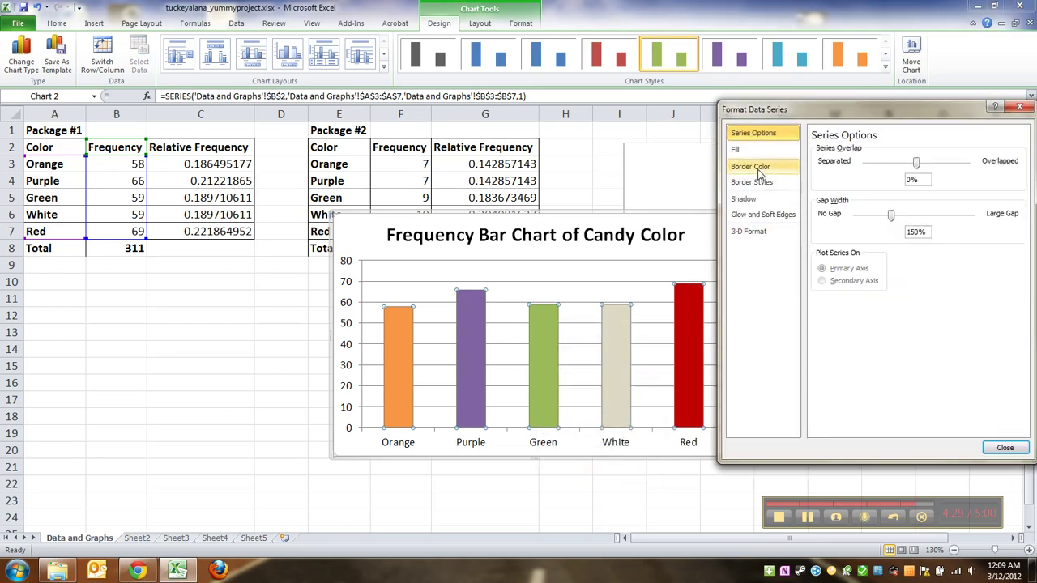
Give the bars a solid black outline with a 1.5 pt width
{"action": "left_click", "coordinate": [757, 167]}
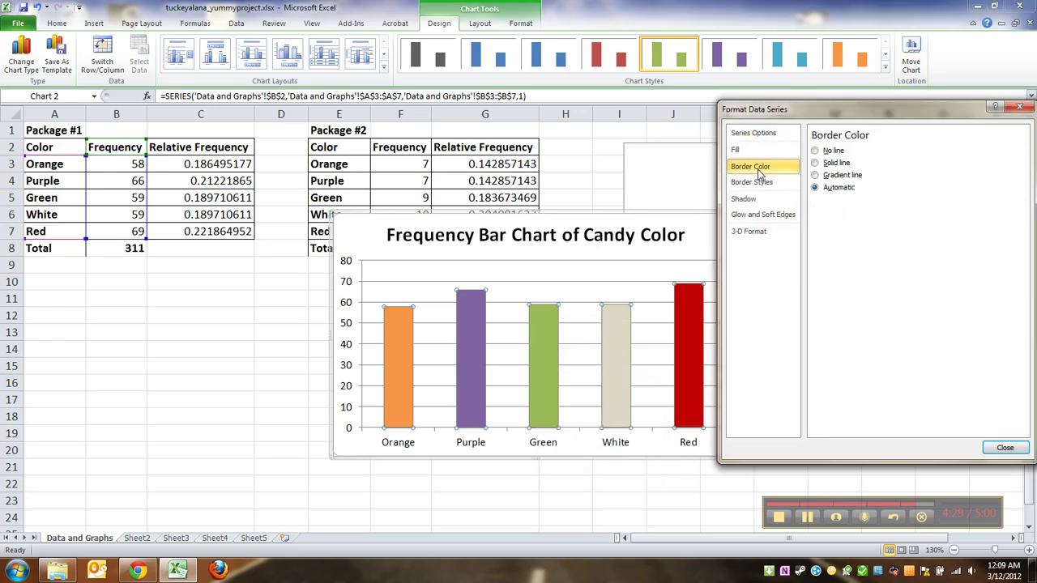
{"action": "left_click", "coordinate": [815, 163]}
{"action": "left_click", "coordinate": [869, 203]}
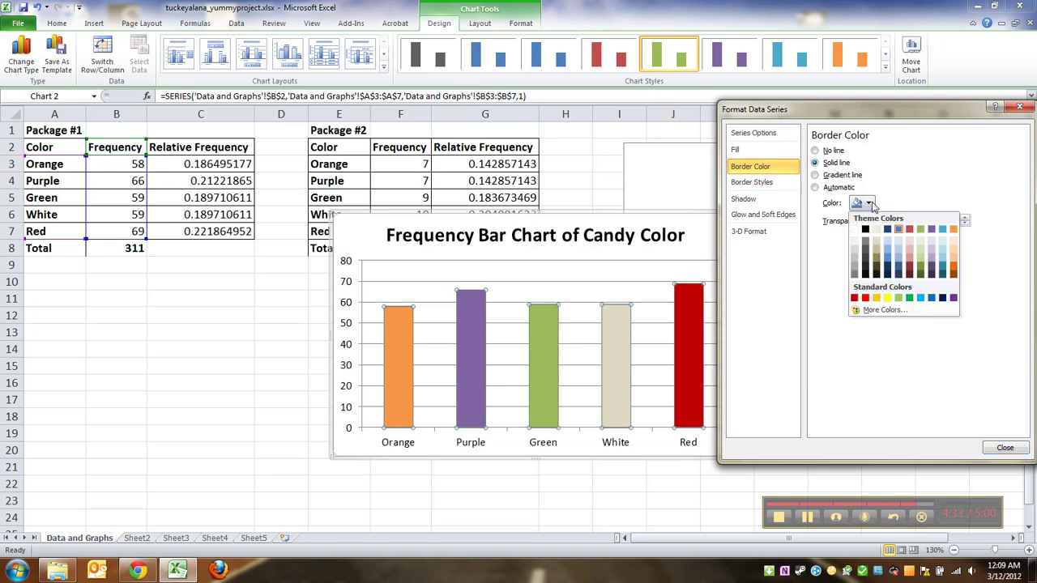
{"action": "left_click", "coordinate": [866, 230]}
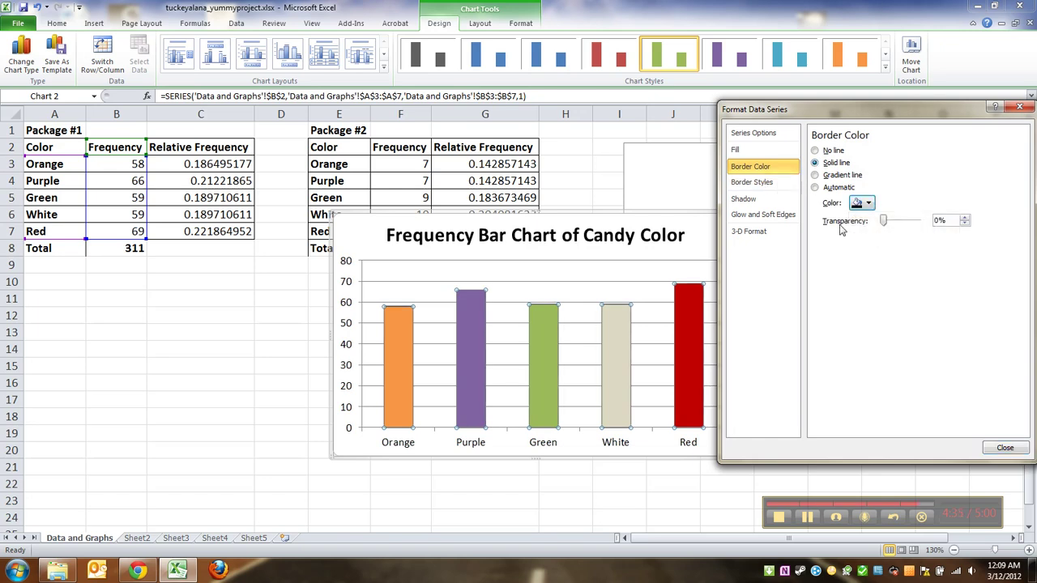
{"action": "left_click", "coordinate": [774, 186]}
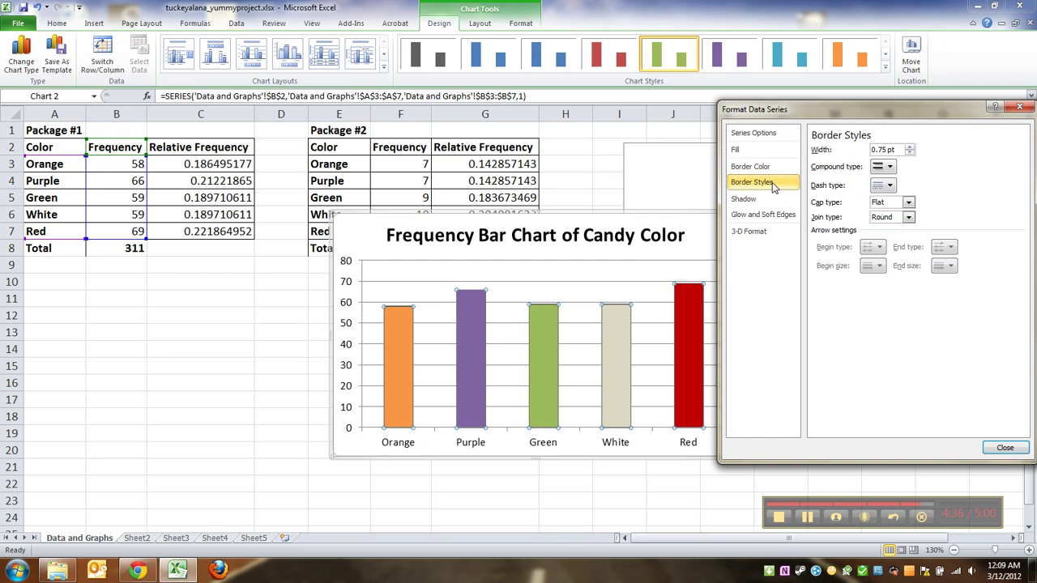
{"action": "left_click", "coordinate": [909, 149]}
{"action": "left_click", "coordinate": [909, 149]}
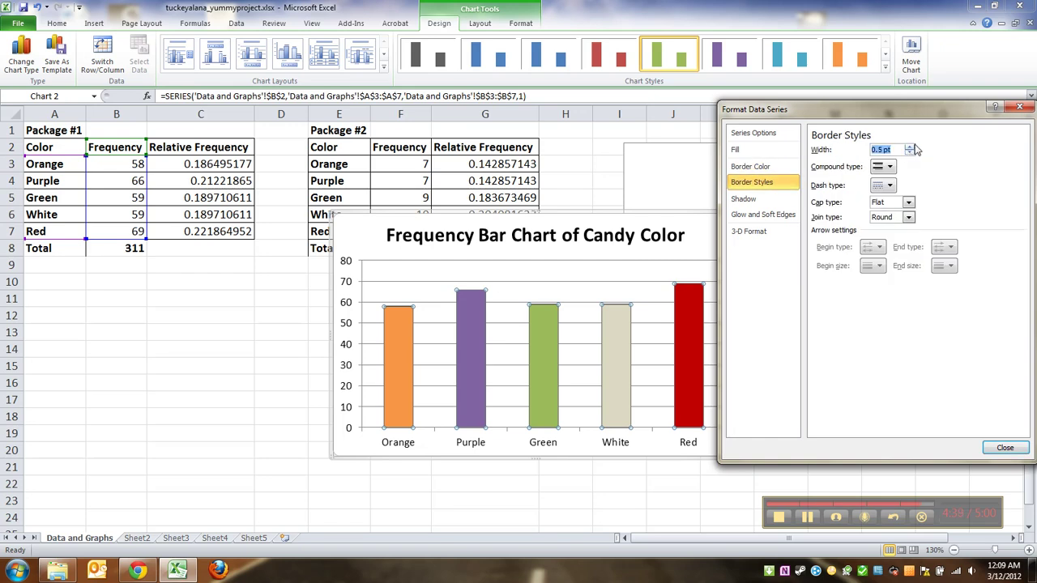
{"action": "left_click", "coordinate": [909, 149]}
{"action": "left_click", "coordinate": [910, 148]}
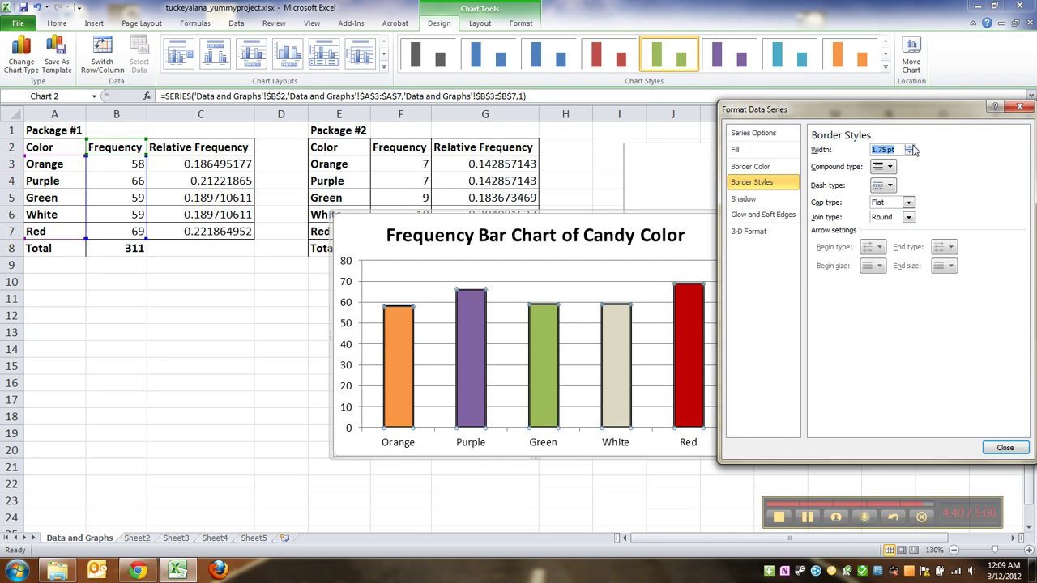
{"action": "left_click", "coordinate": [910, 153]}
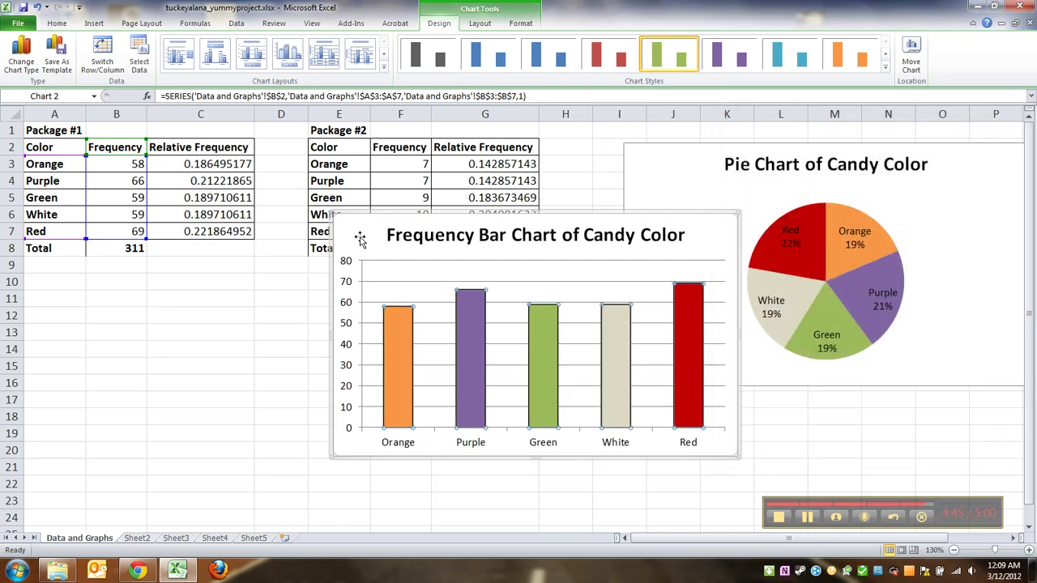
Drag the frequency bar chart right and down until it sits beneath the pie chart
{"action": "left_click", "coordinate": [220, 345]}
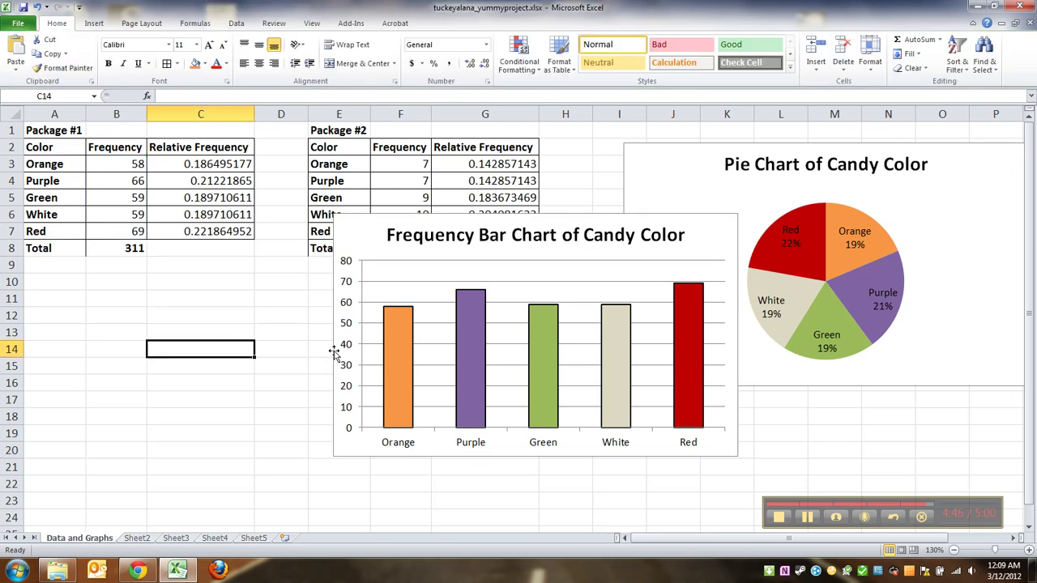
{"action": "left_click_drag", "start_coordinate": [368, 245], "coordinate": [663, 358]}
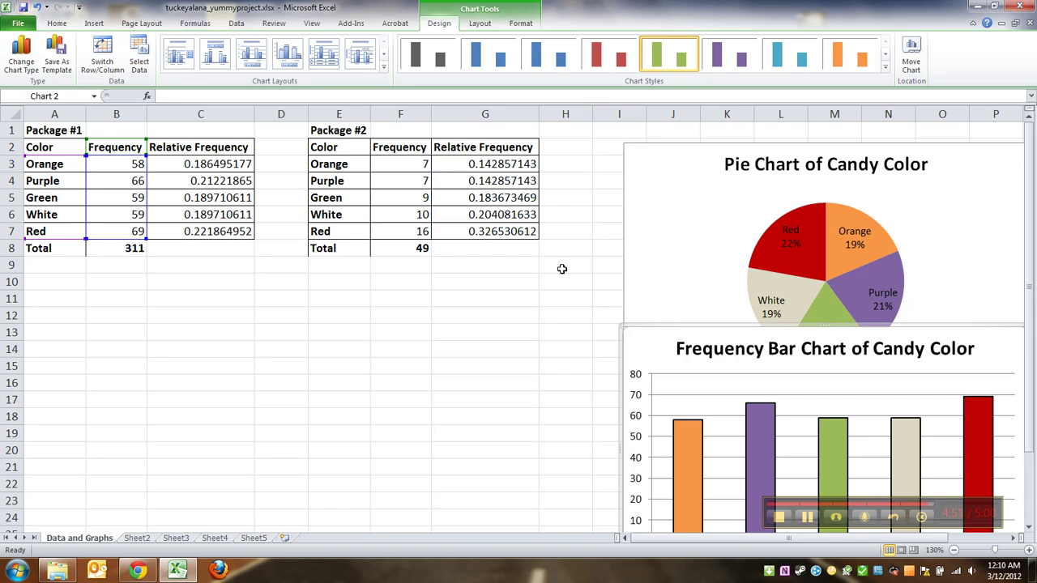
{"action": "left_click_drag", "start_coordinate": [657, 358], "coordinate": [666, 440]}
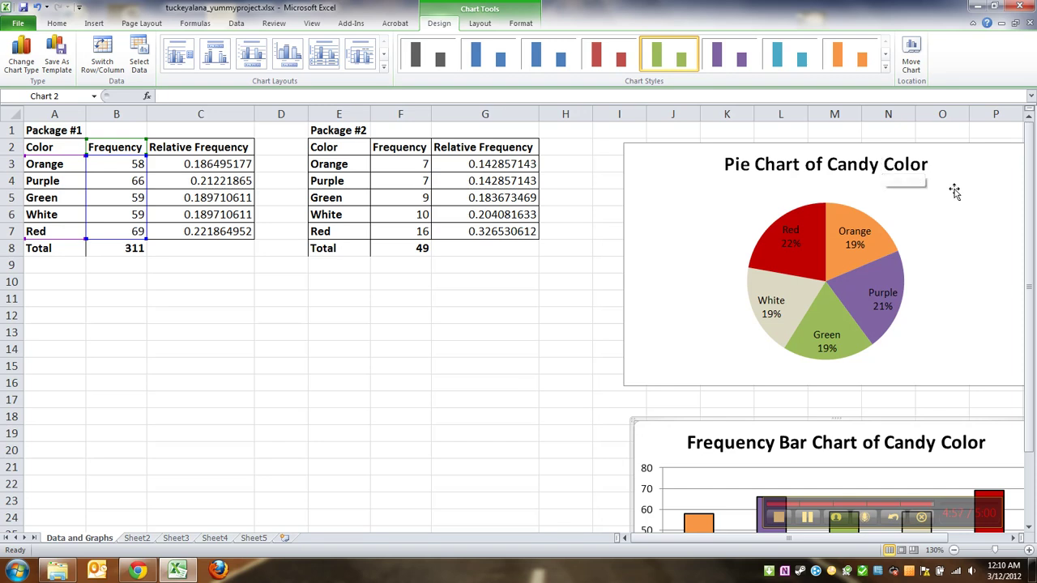